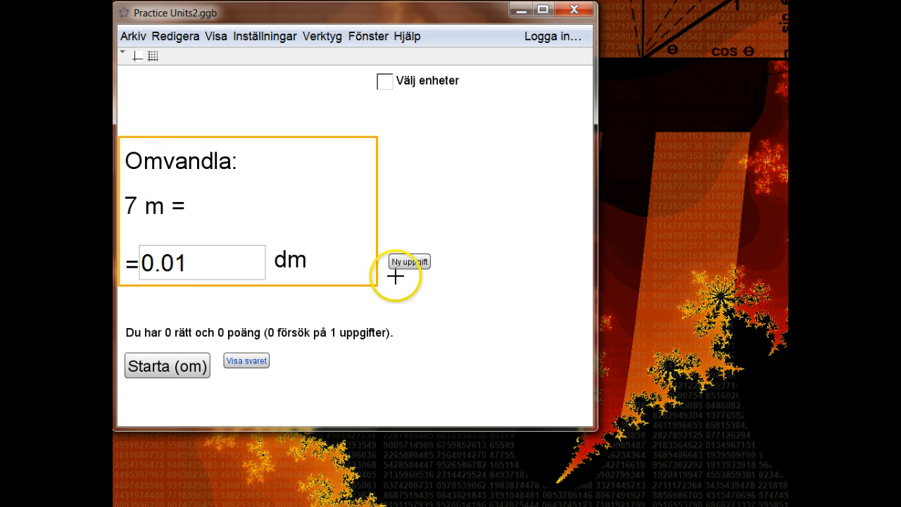
Restart the exercise and answer the conversion of 2.9 m to decimetres with 29
left_click(170, 363)
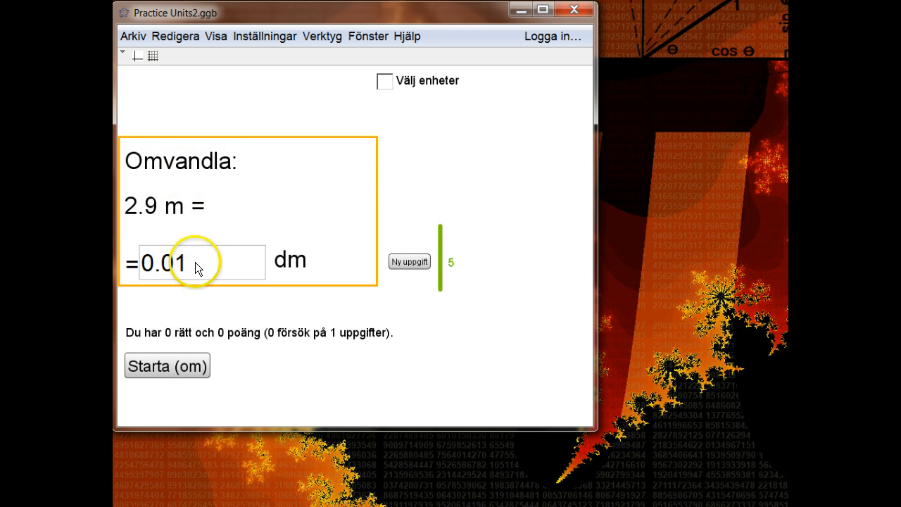
key("BackSpace")
key("BackSpace")
key("BackSpace")
key("BackSpace")
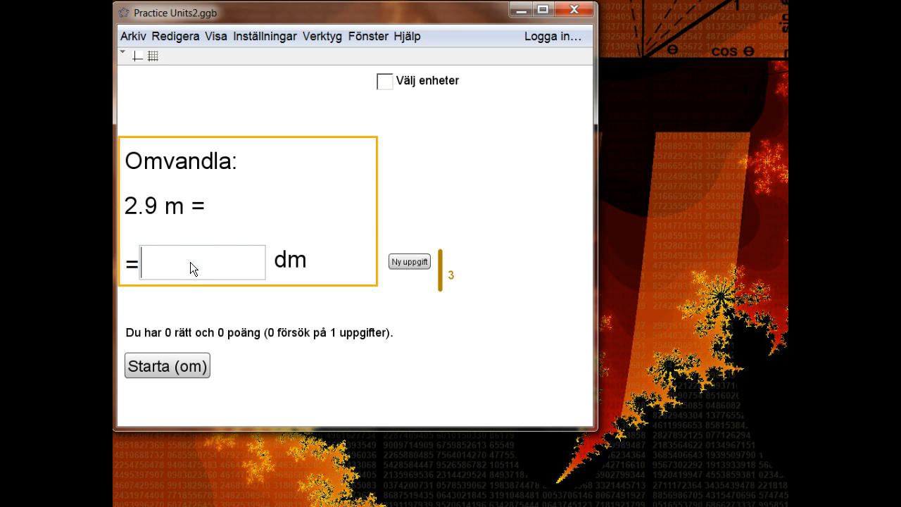
type("29")
key("Return")
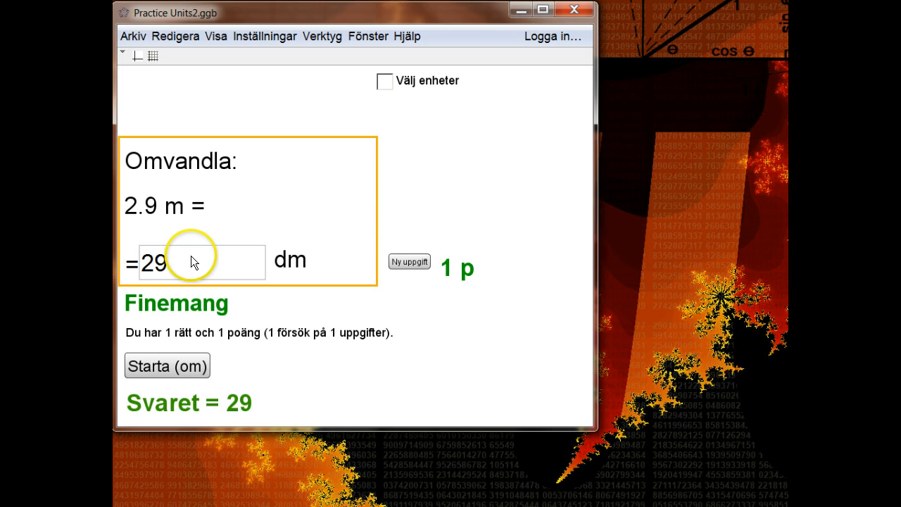
Get a new task and answer the conversion of 80 dm to centimetres with 800
left_click(408, 262)
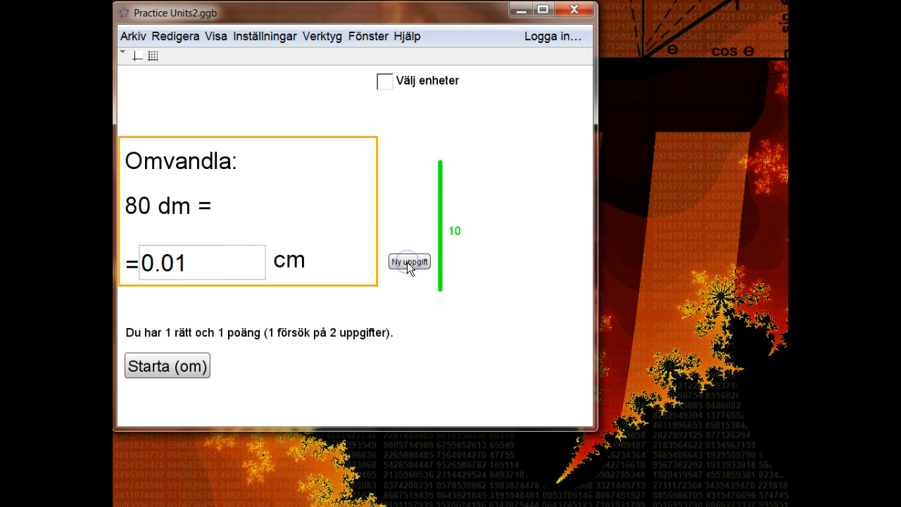
left_click(226, 261)
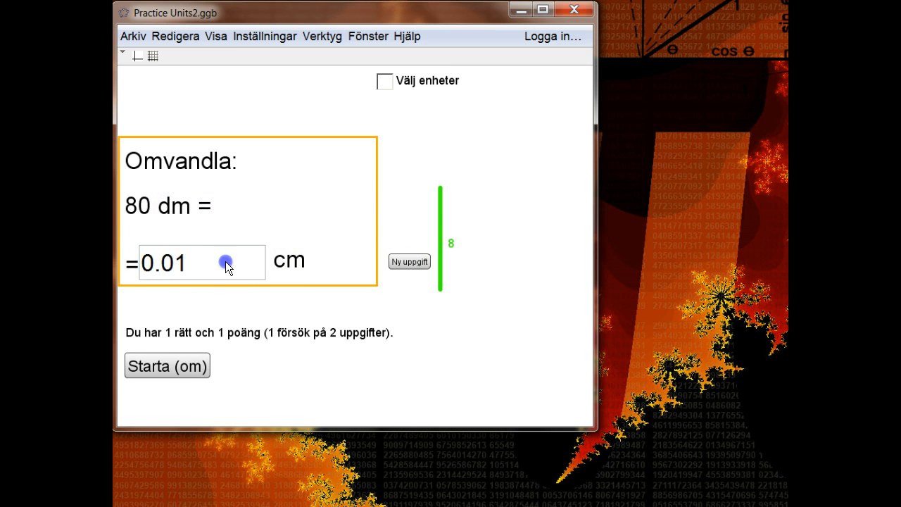
key("BackSpace")
key("BackSpace")
key("BackSpace")
key("BackSpace")
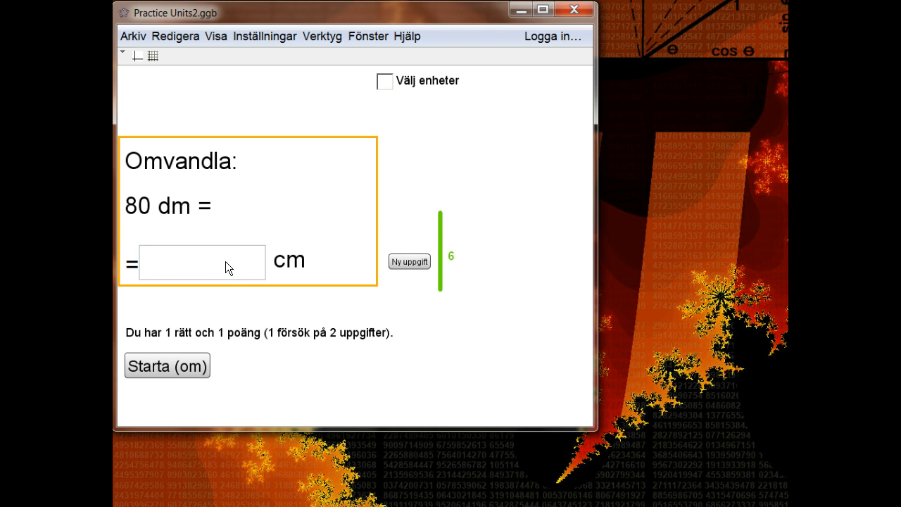
type("8000")
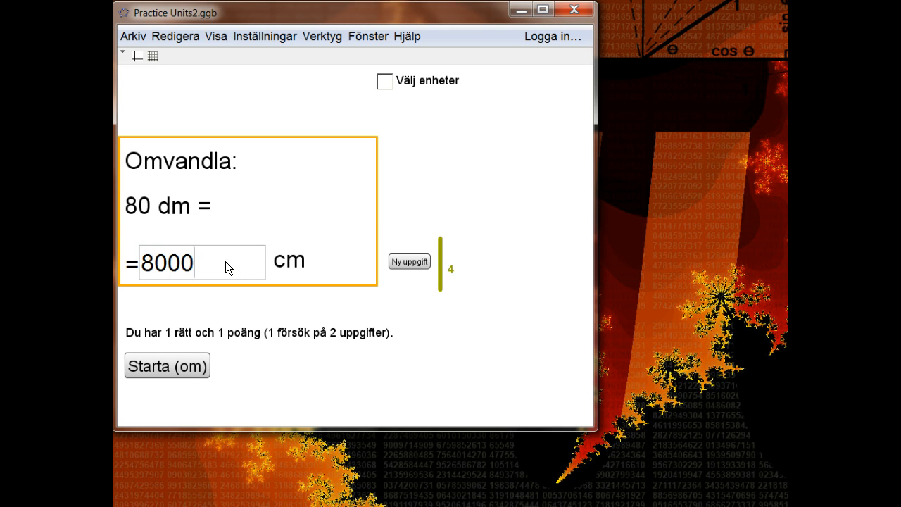
key("BackSpace")
key("Return")
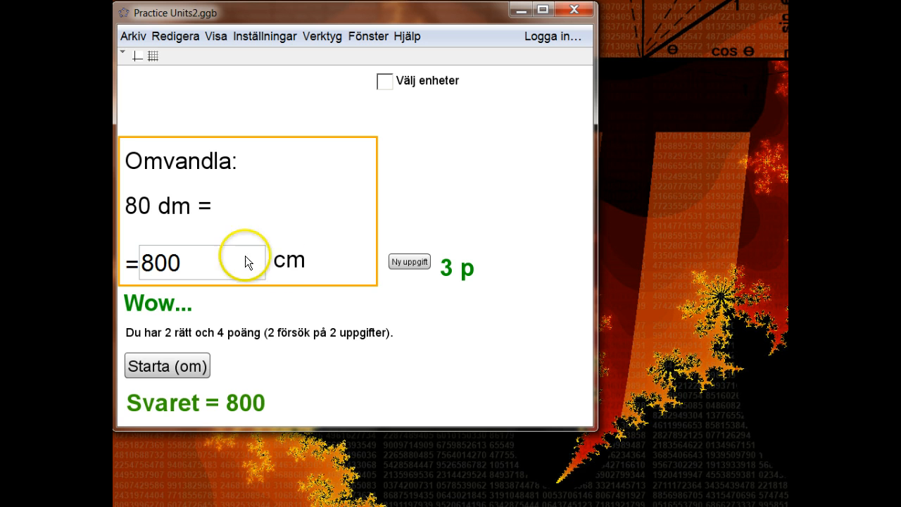
Get another task and answer the conversion of 30 mm to decimetres with 0.3
left_click(409, 261)
left_click(227, 260)
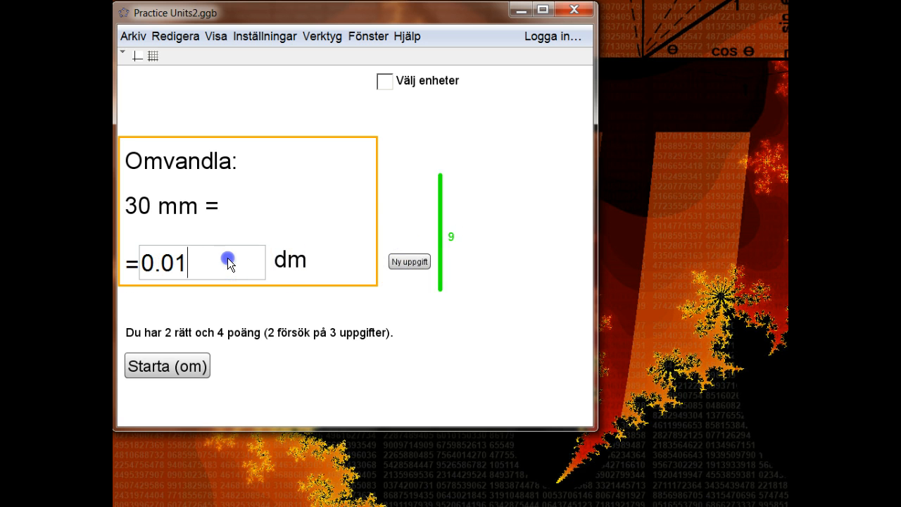
key("BackSpace")
key("BackSpace")
key("BackSpace")
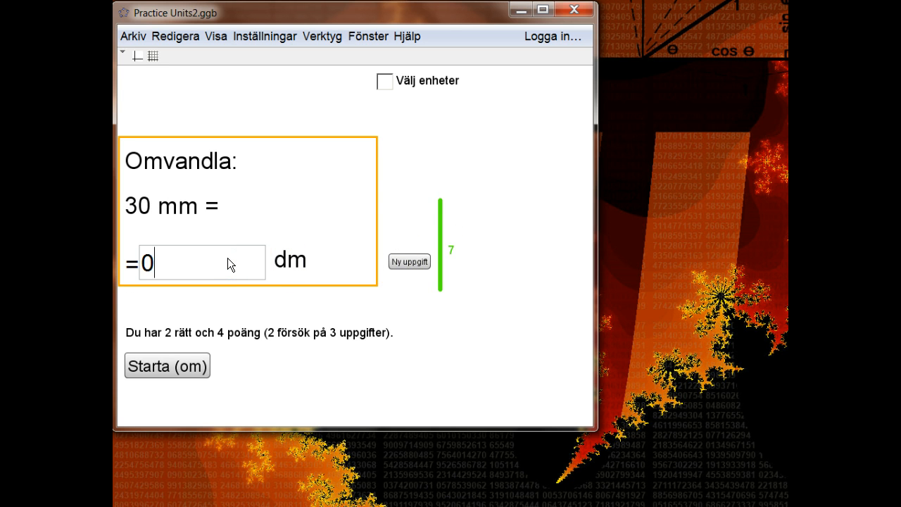
key("BackSpace")
type("0.3")
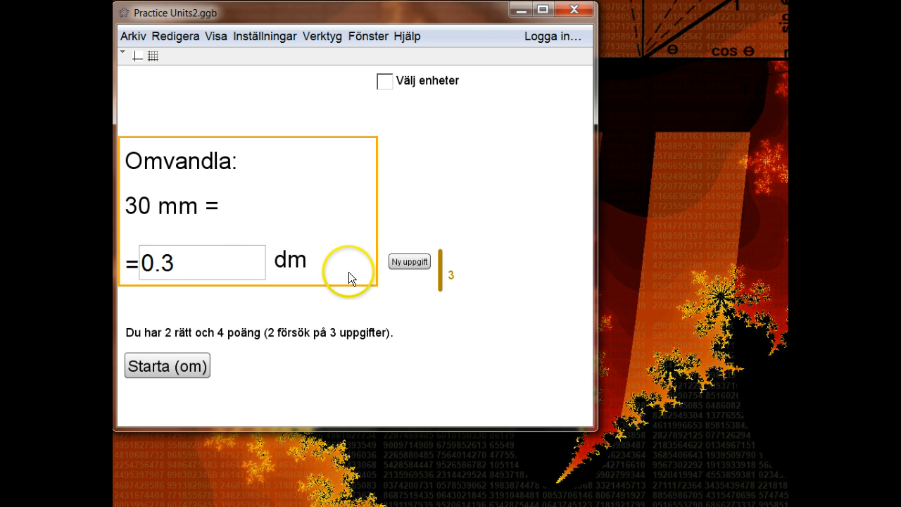
left_click(349, 272)
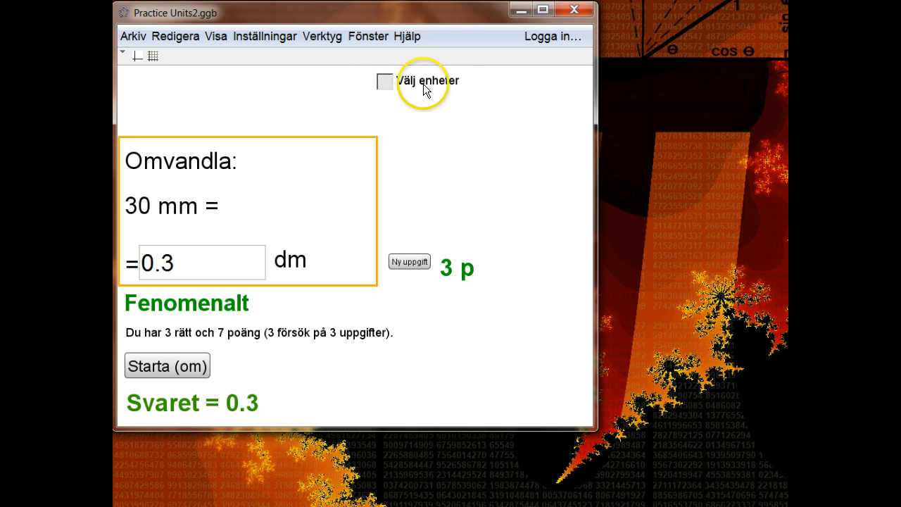
Show the unit selection (Välj enheter) and enable only m, km and mil for the length tasks
left_click(384, 82)
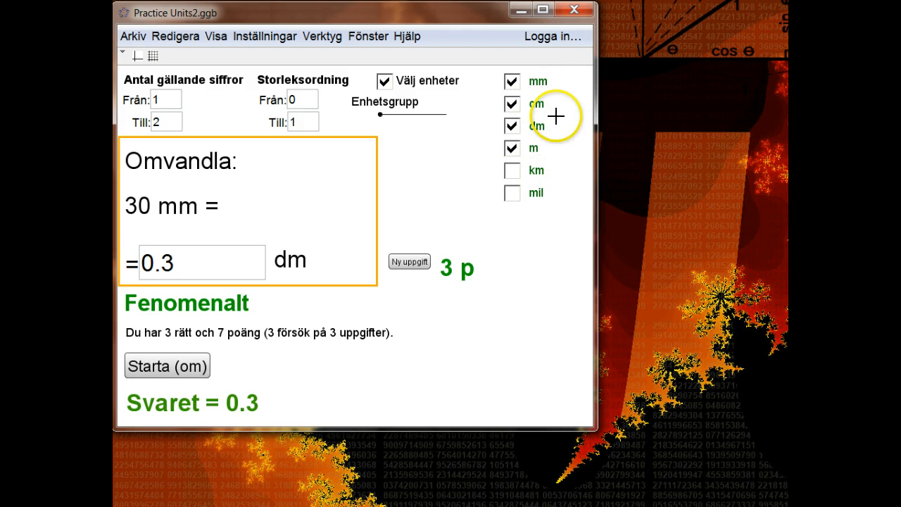
left_click(511, 126)
left_click(510, 106)
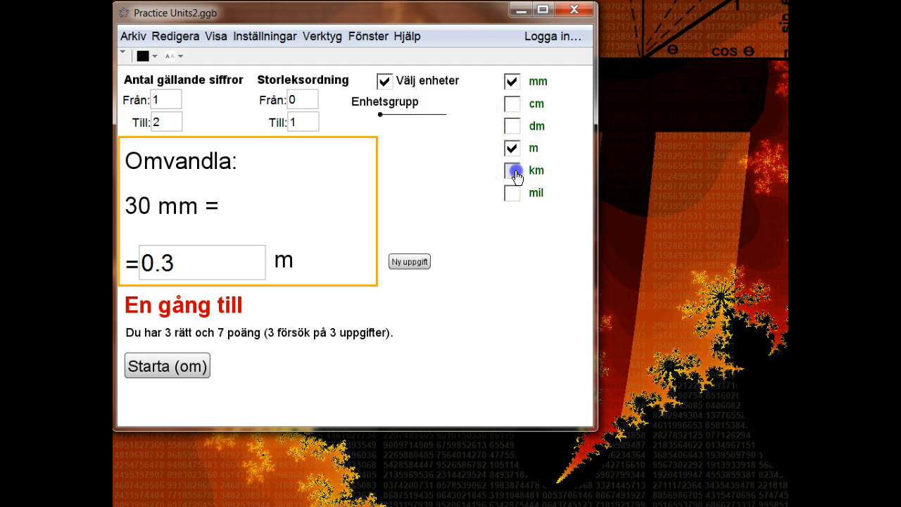
left_click(512, 170)
left_click(512, 193)
left_click(511, 82)
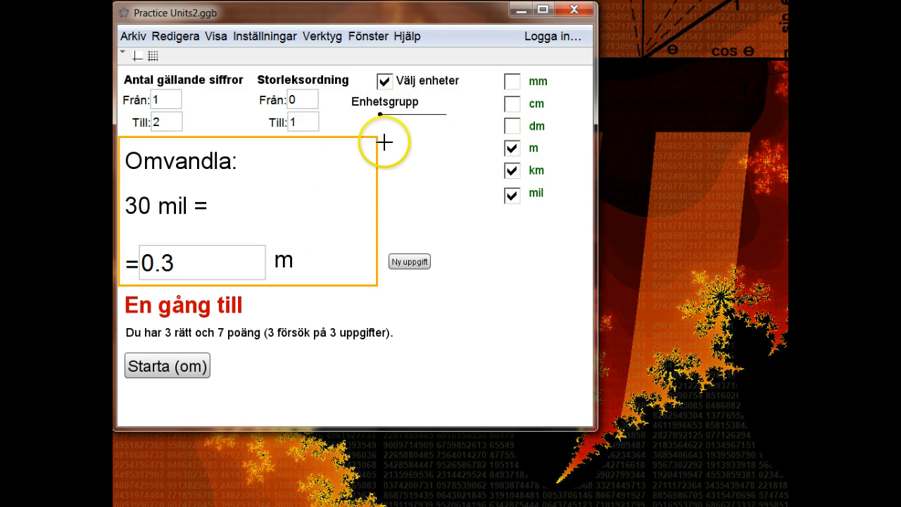
Look through the unit groups (Enhetsgrupp) up to the last one and return to the length units
left_click(381, 114)
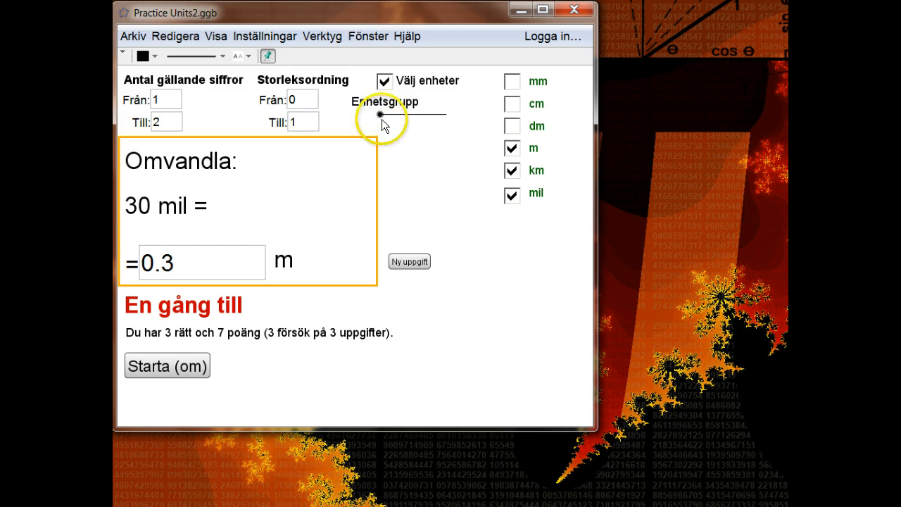
key("Right")
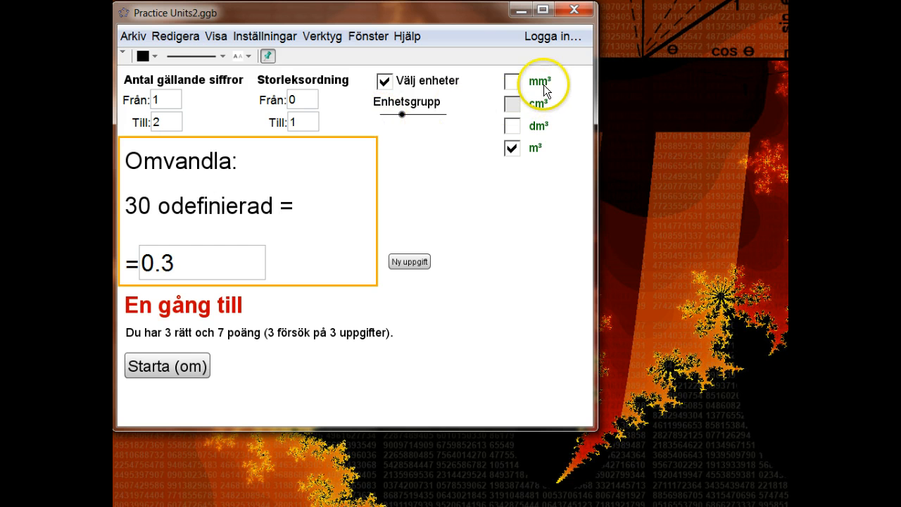
key("Right")
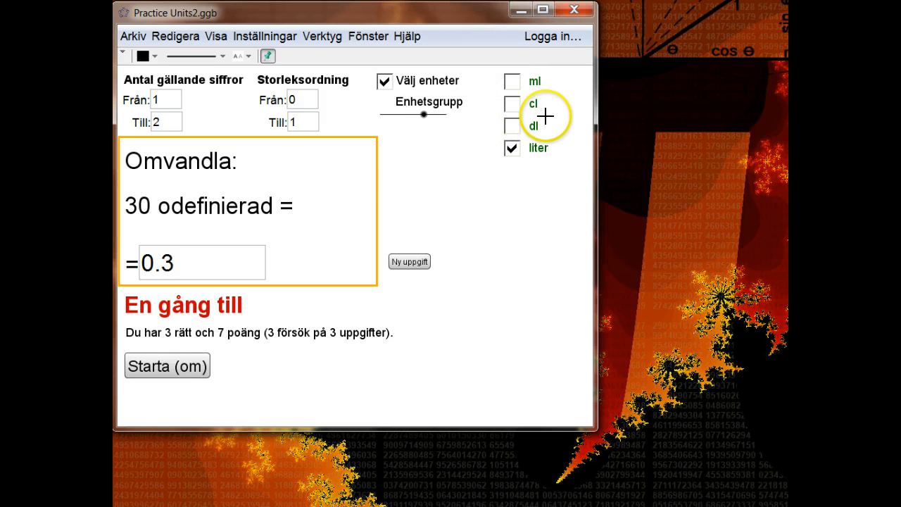
key("Right")
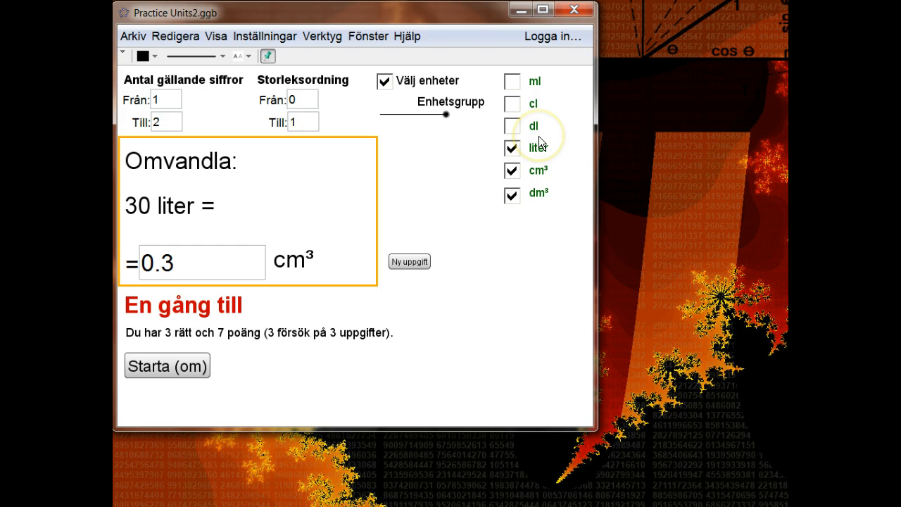
key("Left")
key("Left")
key("Left")
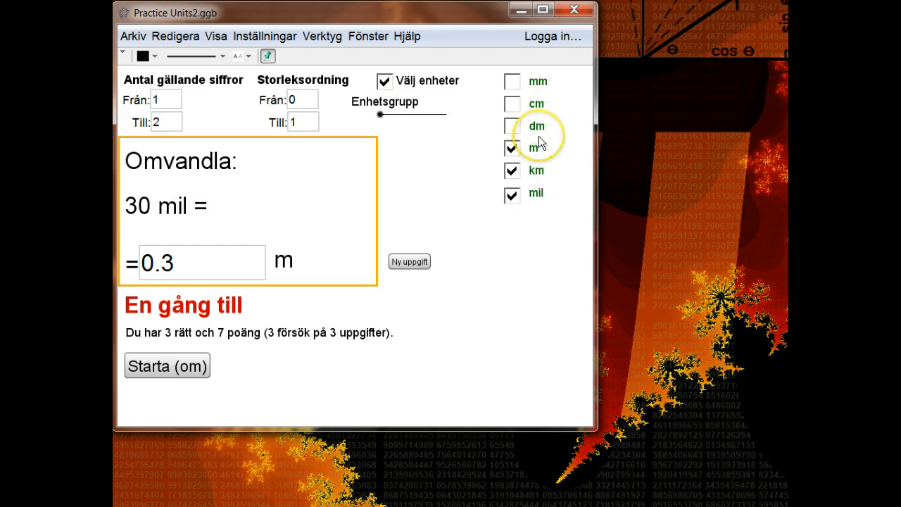
key("Right")
key("Right")
key("Right")
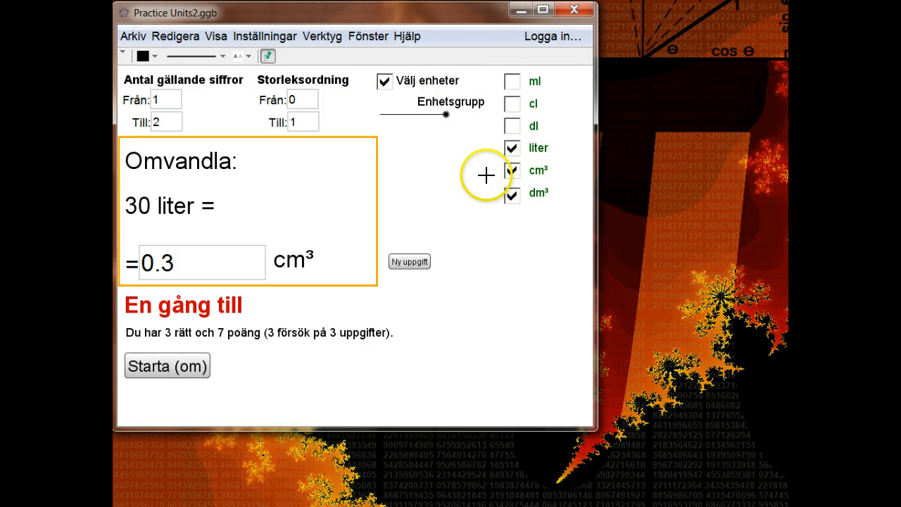
key("Left")
key("Left")
key("Left")
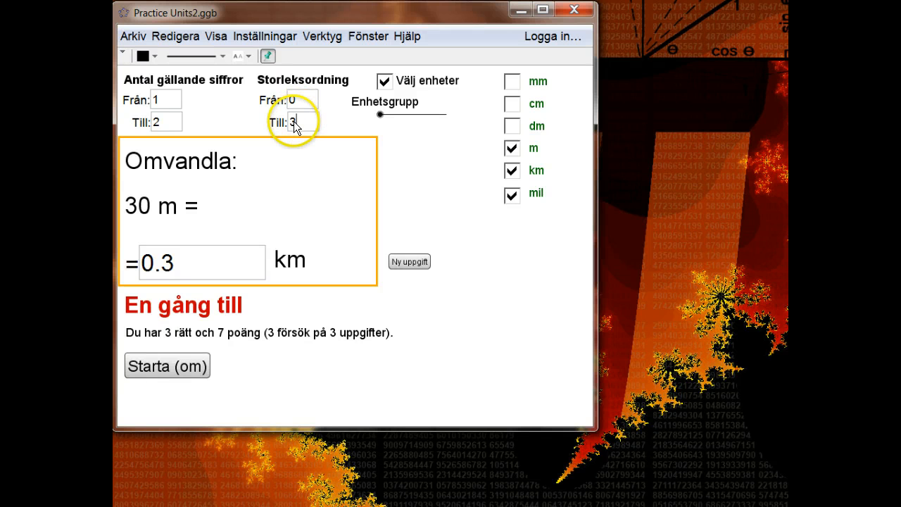
Set the order of magnitude range (Storleksordning) from -4 to 3
key("Return")
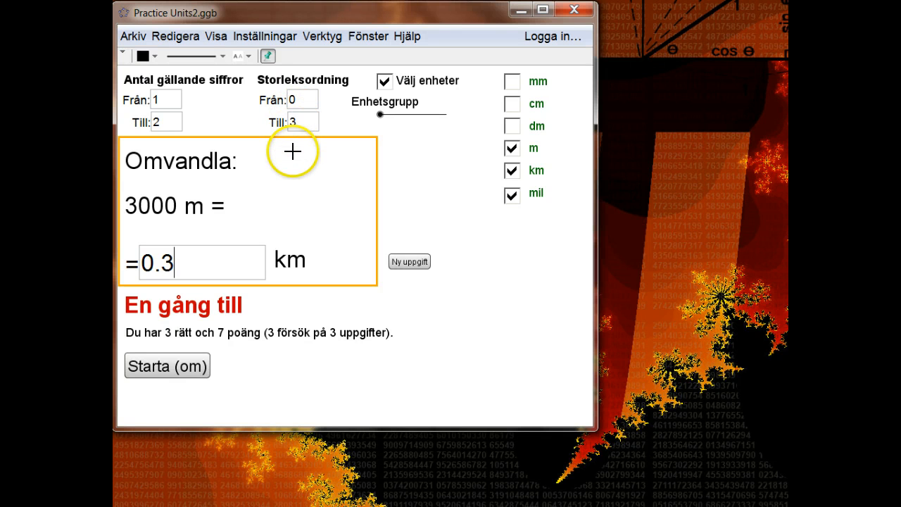
left_click(301, 122)
left_click(300, 104)
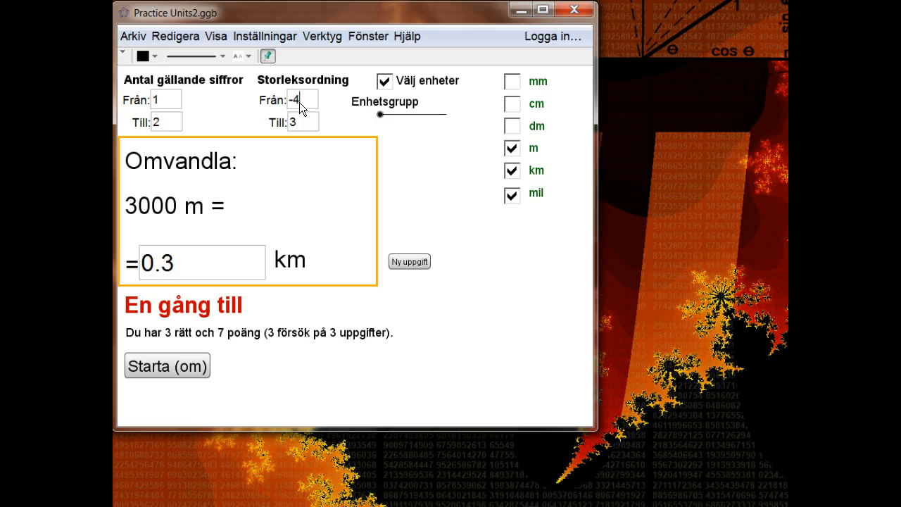
key("Return")
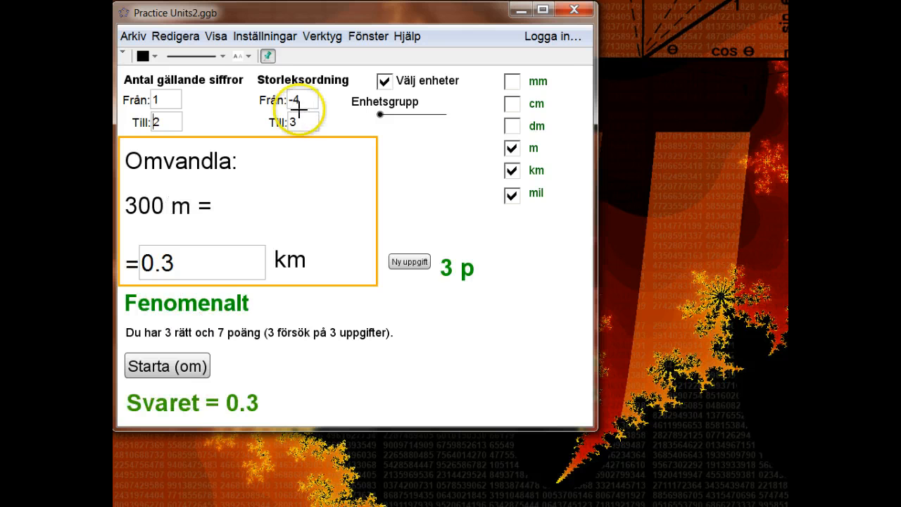
Set the upper limit of the order of magnitude (Storleksordning) to 0
left_click(298, 121)
type("0")
key("Return")
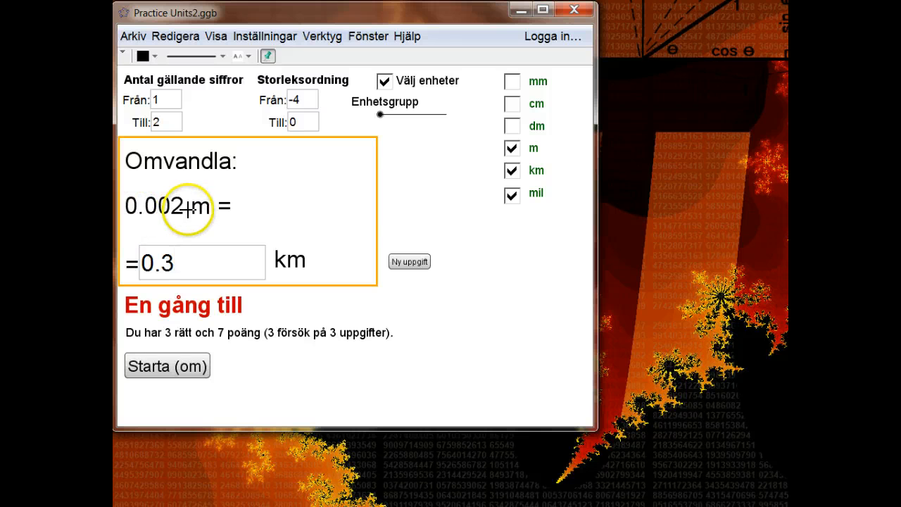
Generate five new conversion tasks in a row to see the numbers produced by the chosen magnitude range
left_click(410, 262)
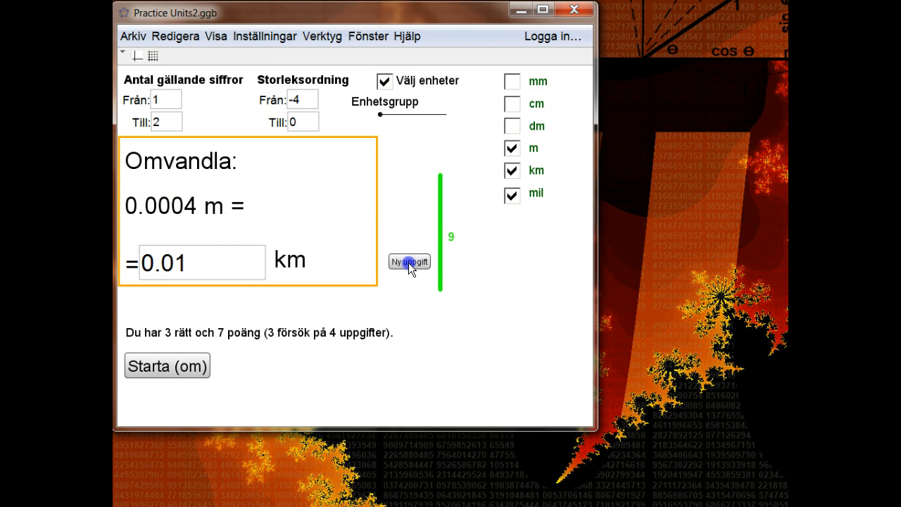
left_click(408, 262)
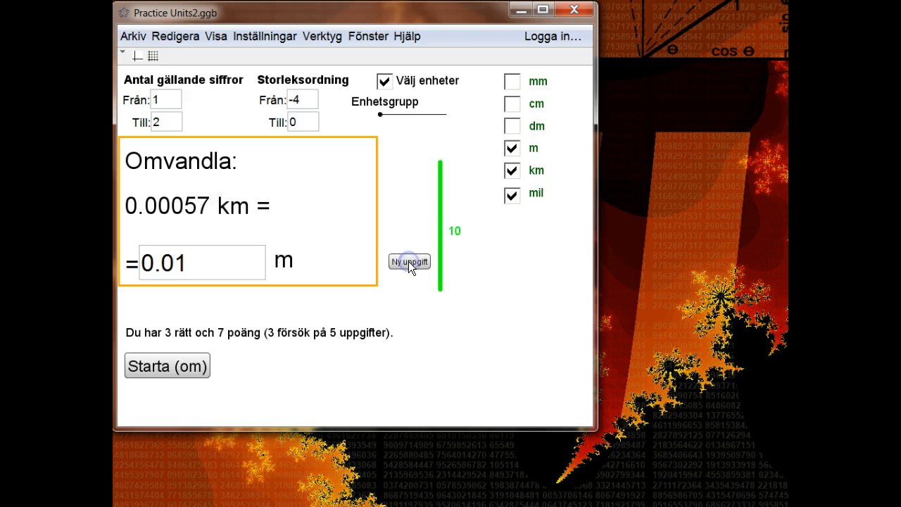
left_click(407, 262)
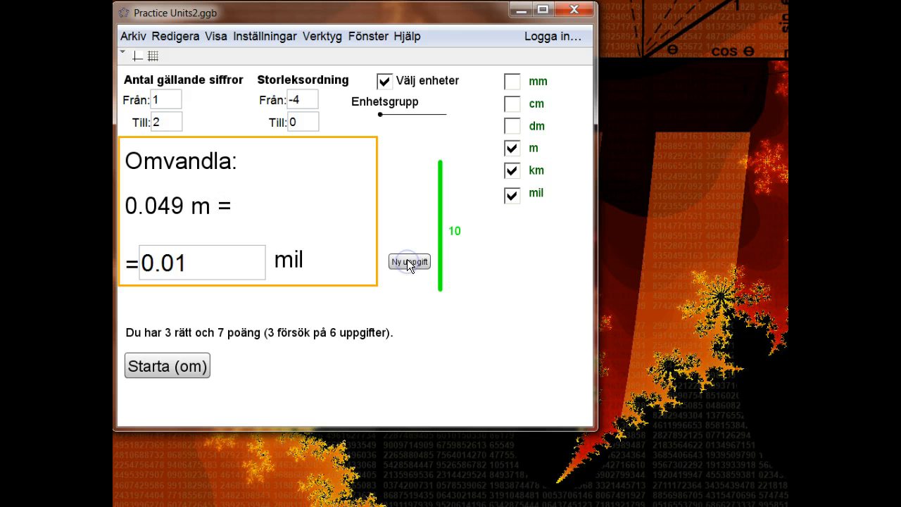
left_click(406, 261)
left_click(406, 260)
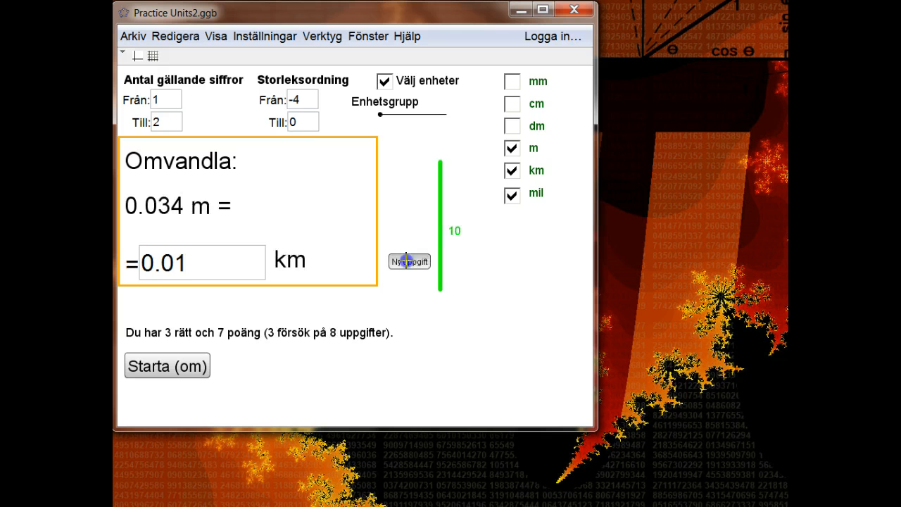
Set the order of magnitude range (Storleksordning) from 0 to 1
left_click(305, 98)
key("BackSpace")
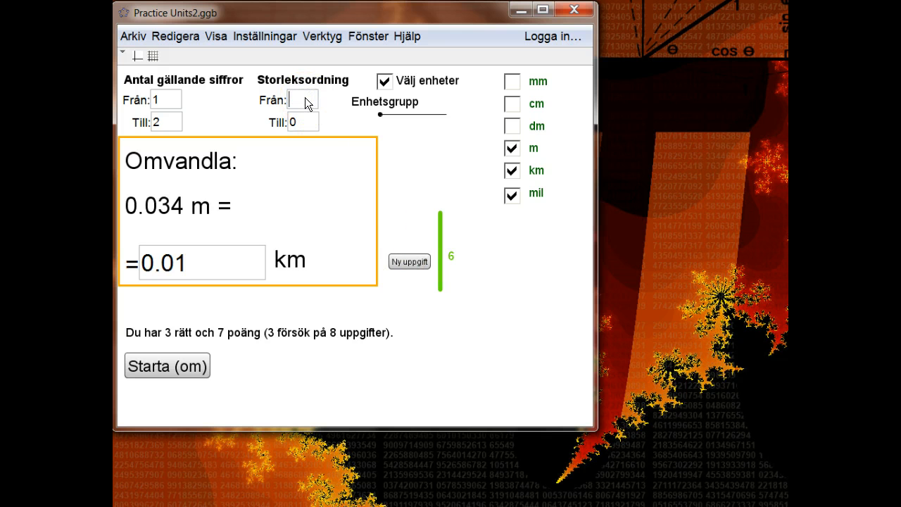
type("0")
left_click(308, 125)
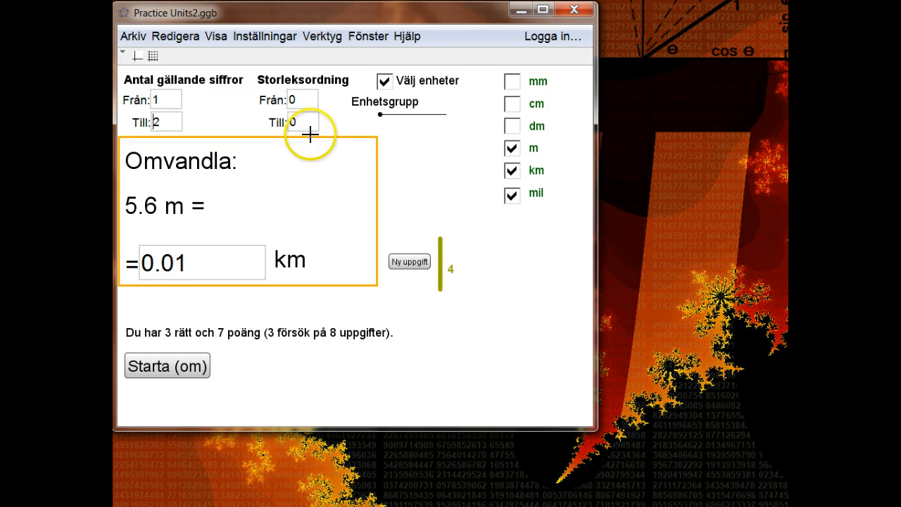
key("BackSpace")
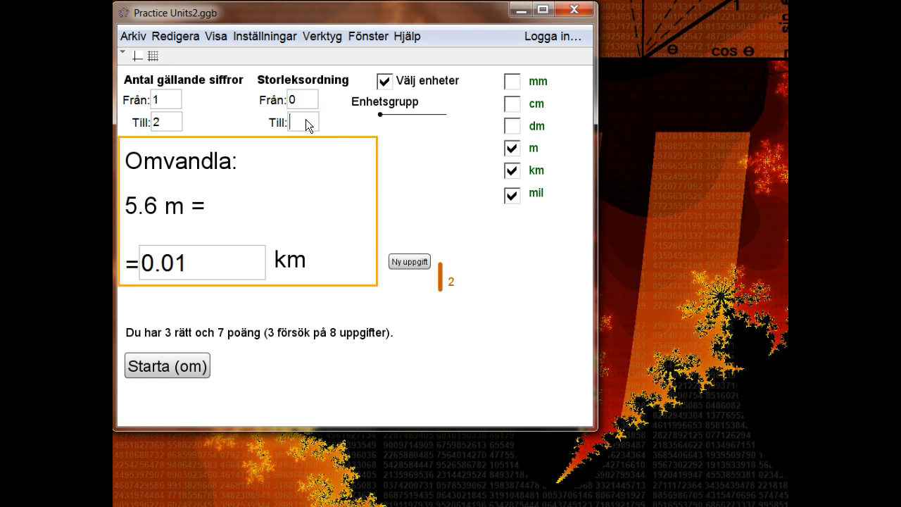
type("1")
key("Return")
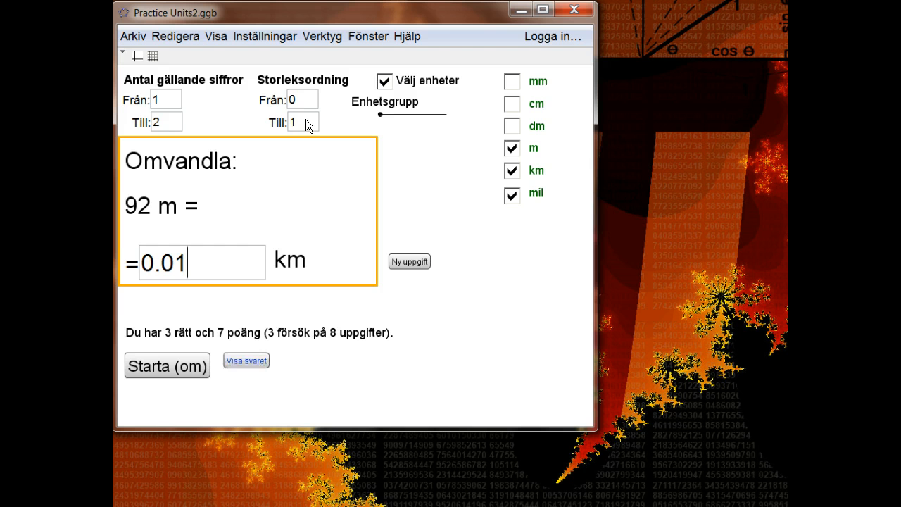
Set the upper limit of significant figures (Antal gällande siffror) to 5 and generate a new conversion task
left_click(165, 101)
left_click(164, 122)
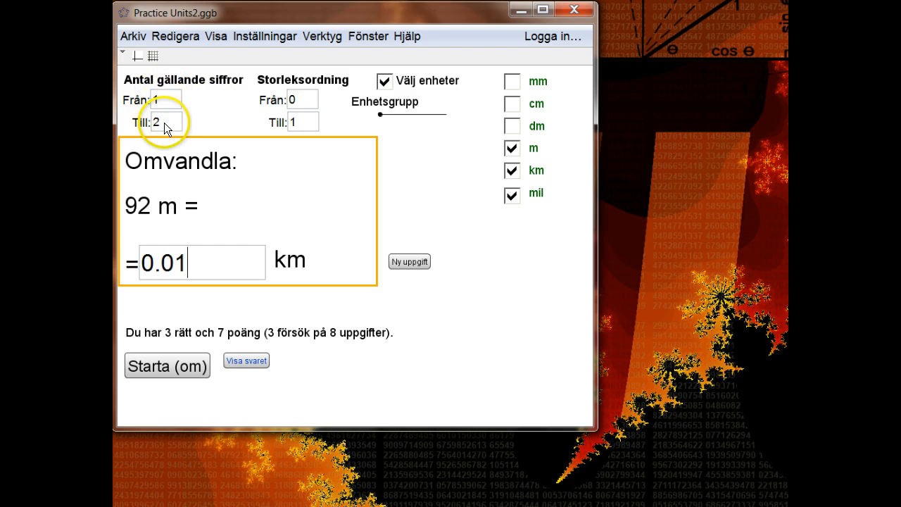
left_click(165, 100)
left_click(160, 122)
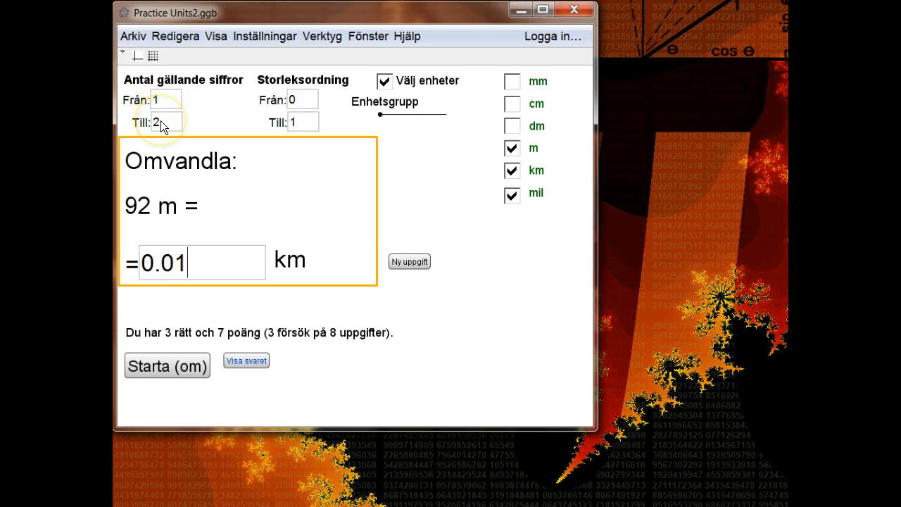
key("BackSpace")
type("5")
key("Tab")
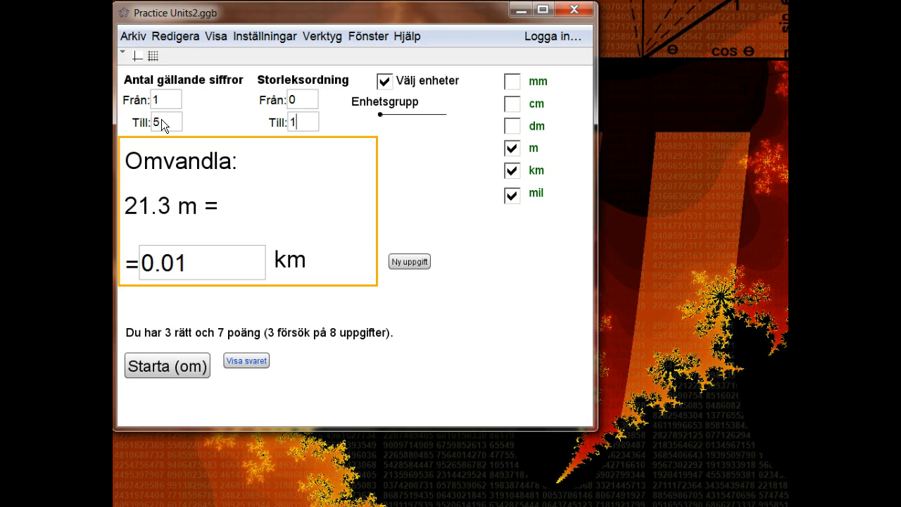
left_click(401, 262)
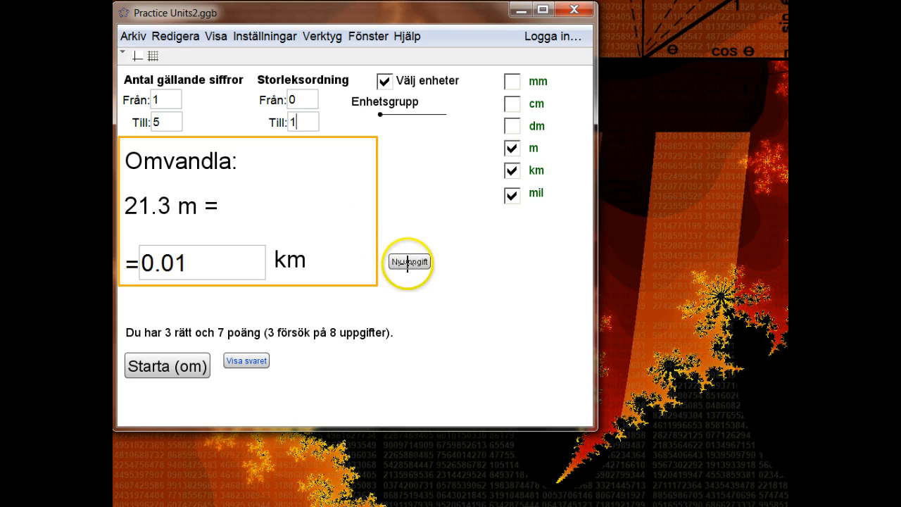
left_click(408, 262)
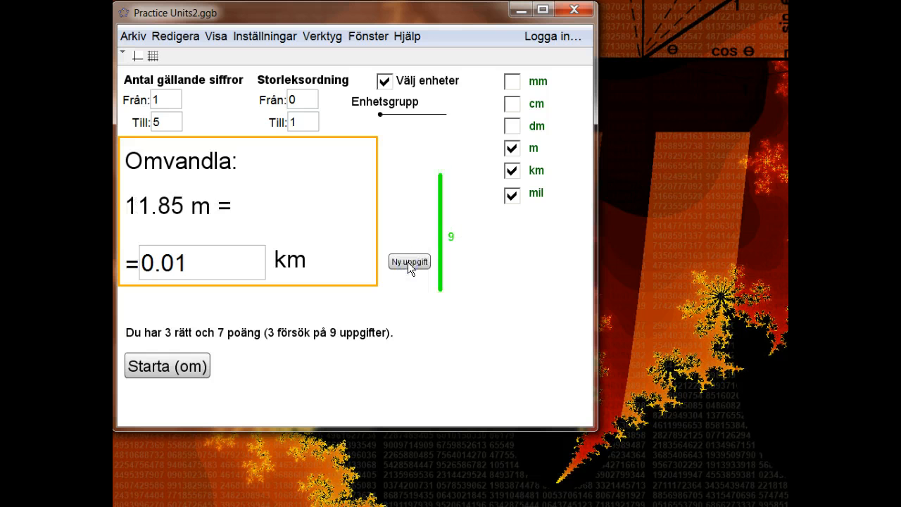
left_click(147, 210)
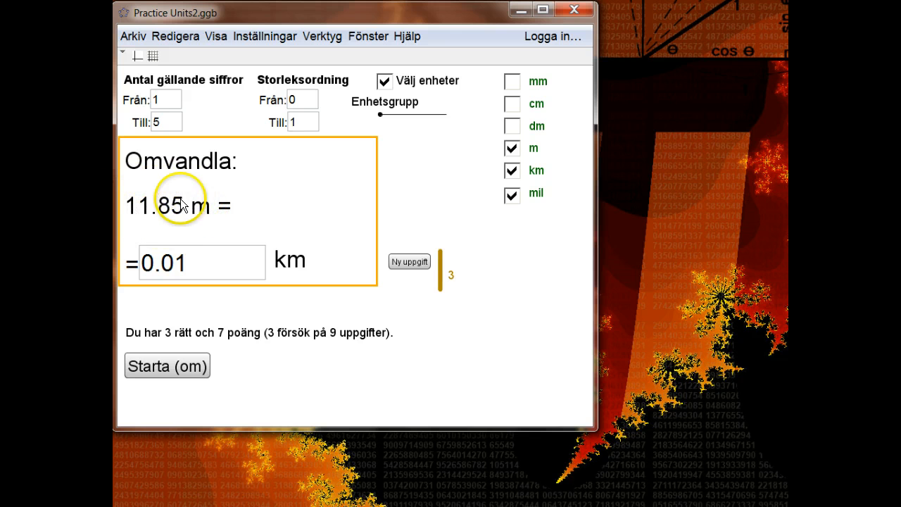
Set the upper limit of significant figures (Antal gällande siffror) to 2
left_click(162, 124)
key("BackSpace")
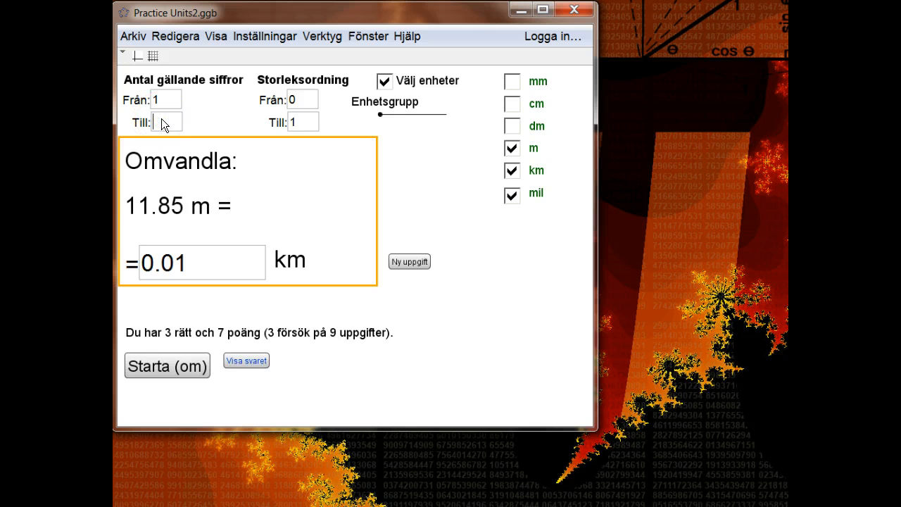
type("2")
key("Tab")
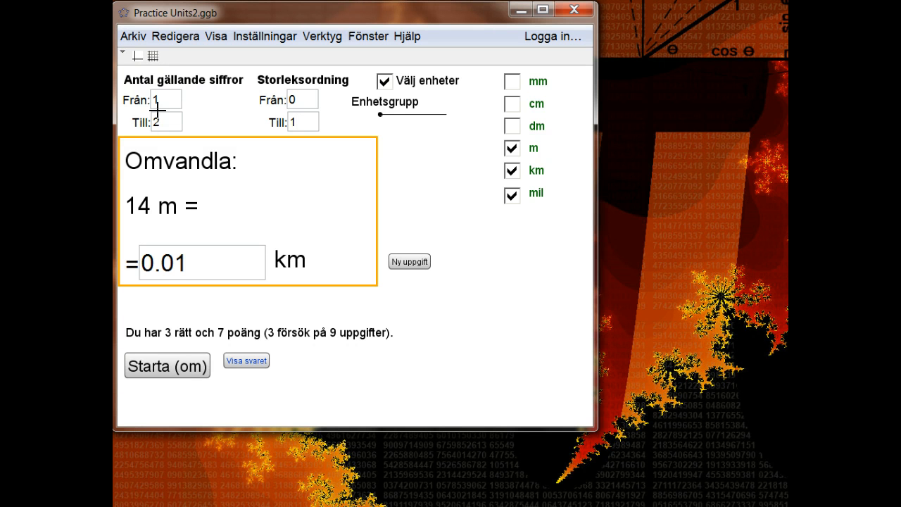
Show the Algebra view beside the exercise and widen the window until all the unit checkboxes fit
left_click(214, 38)
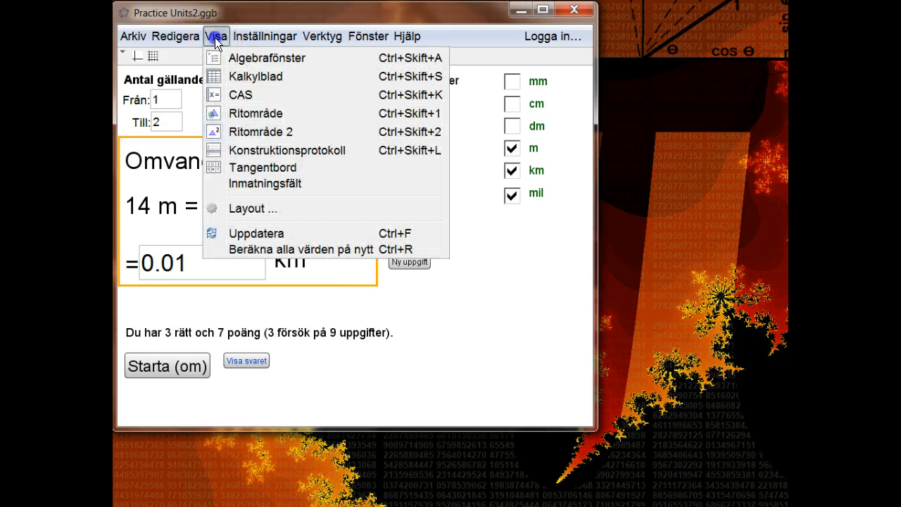
left_click(237, 57)
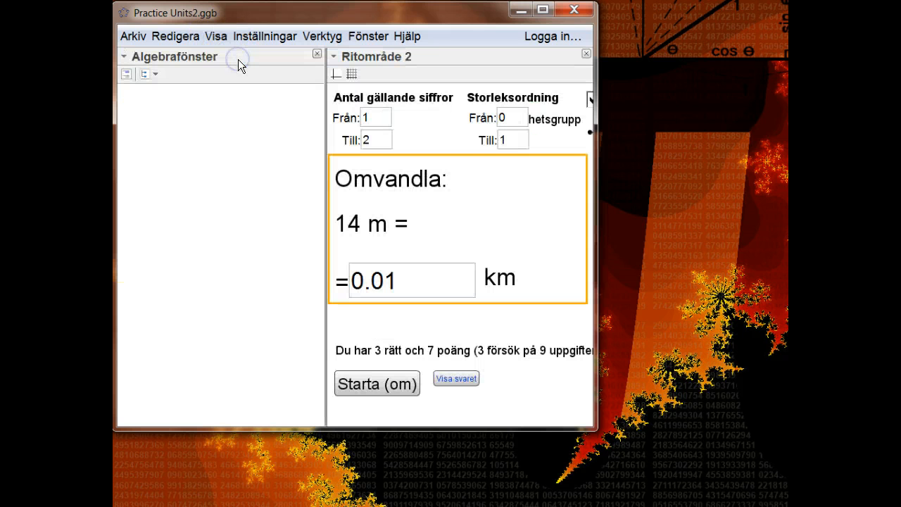
left_click_drag(596, 128, 780, 115)
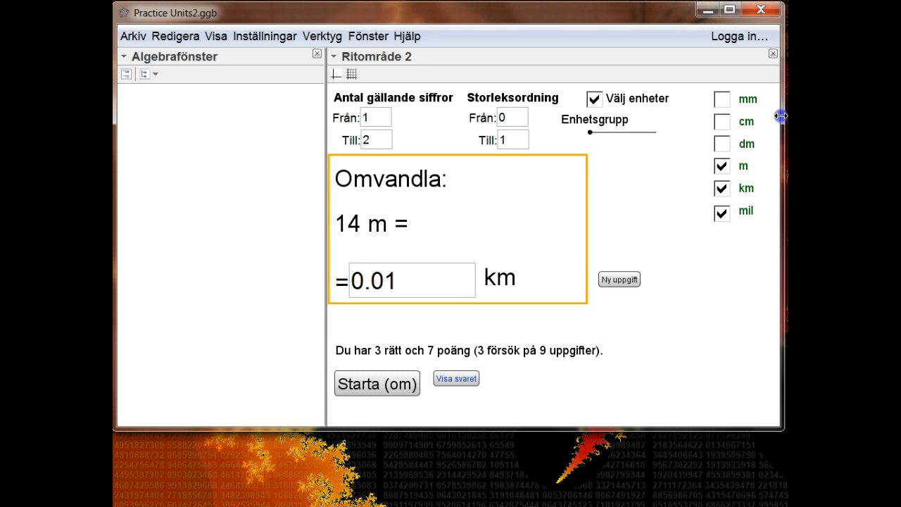
Show the input bar and display the auxiliary objects in the Algebra view
left_click(210, 37)
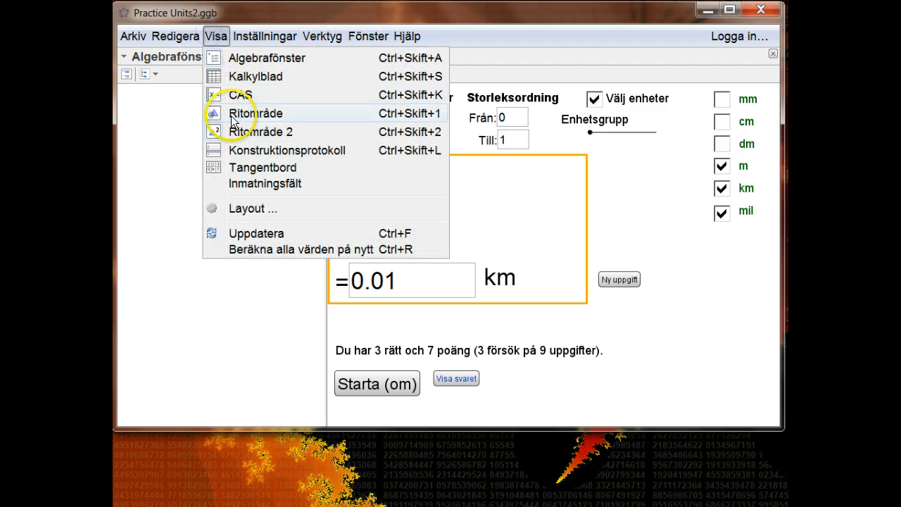
left_click(257, 186)
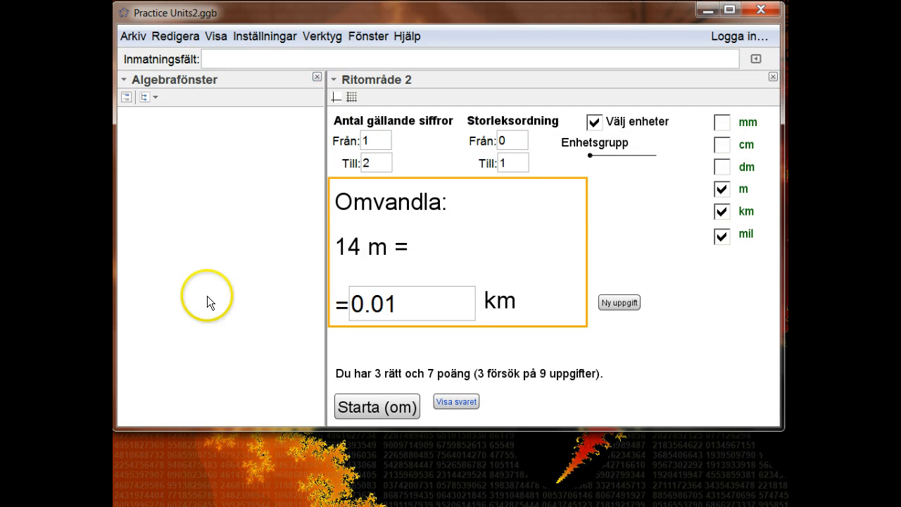
left_click(123, 80)
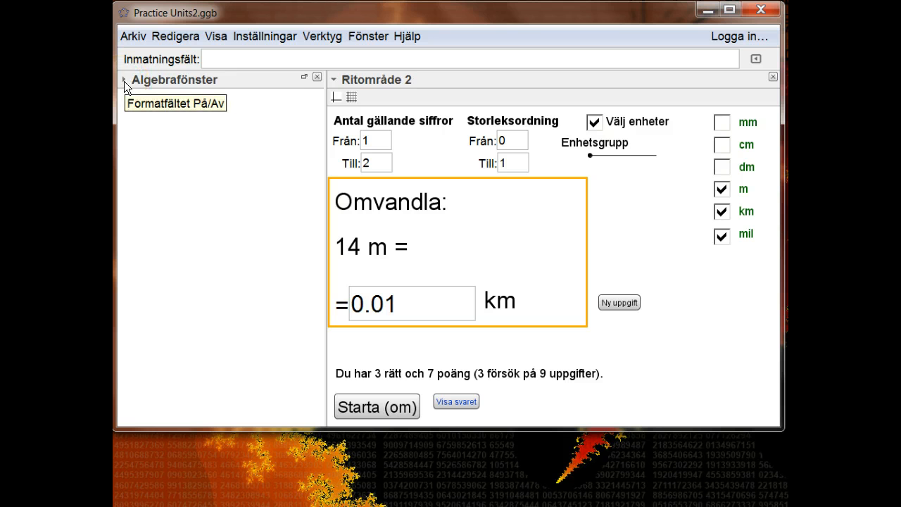
left_click(124, 81)
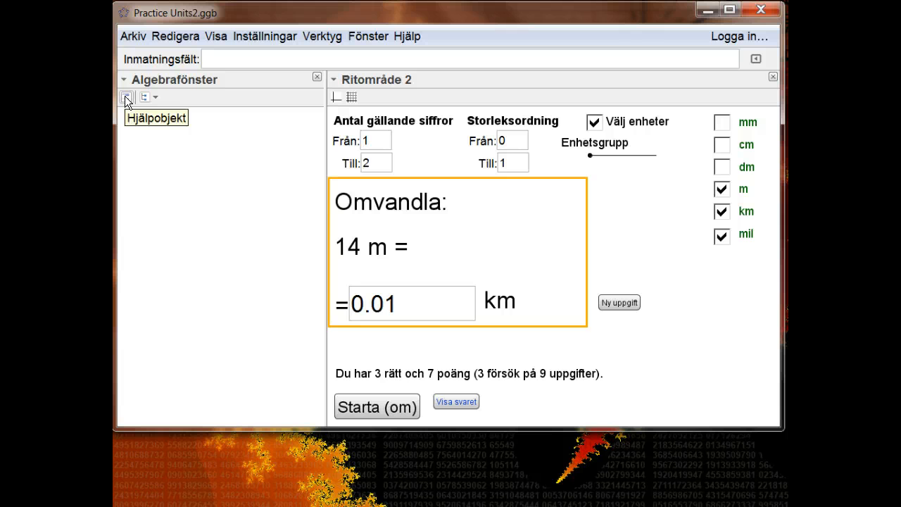
left_click(126, 98)
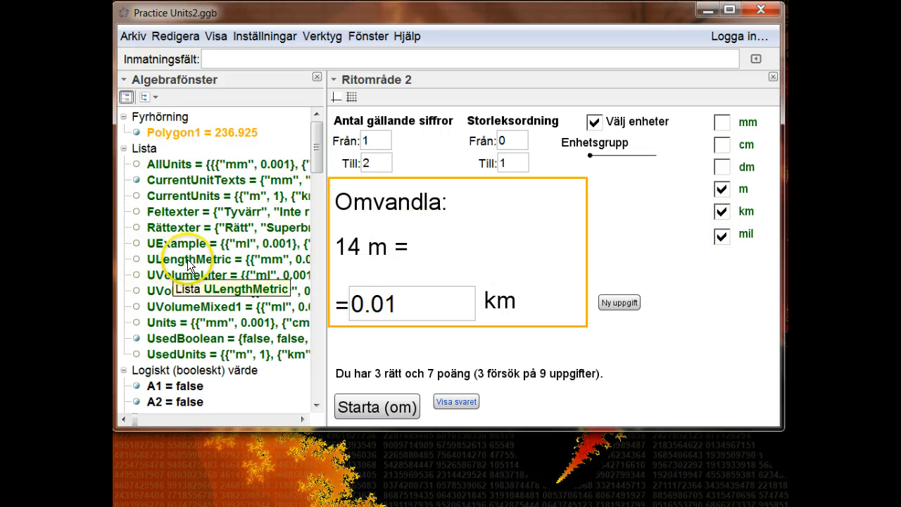
Copy the ULengthMetric list definition into the input bar and remove its mm and dm entries
left_click(212, 258)
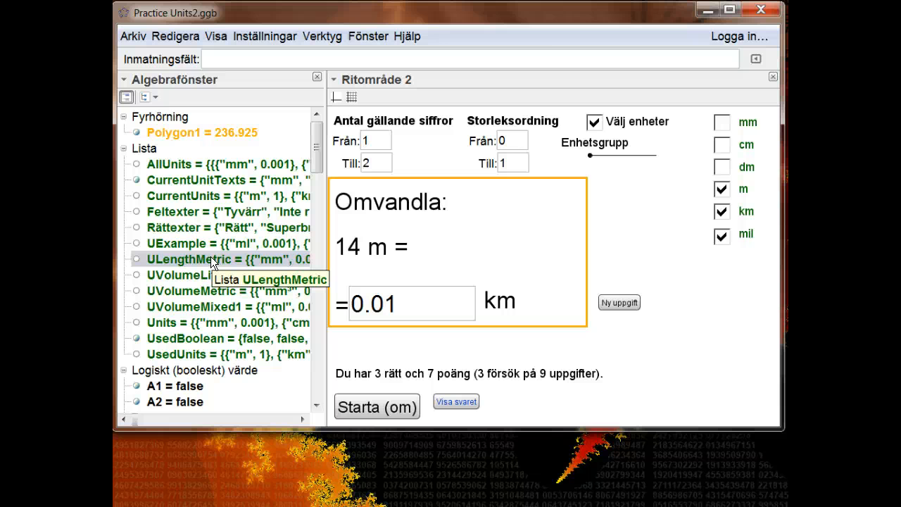
key("F3")
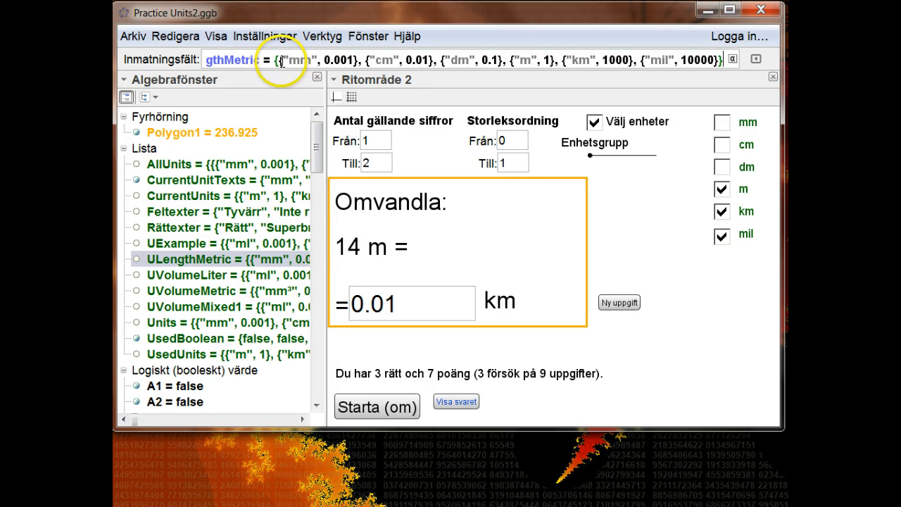
left_click_drag(279, 60, 355, 61)
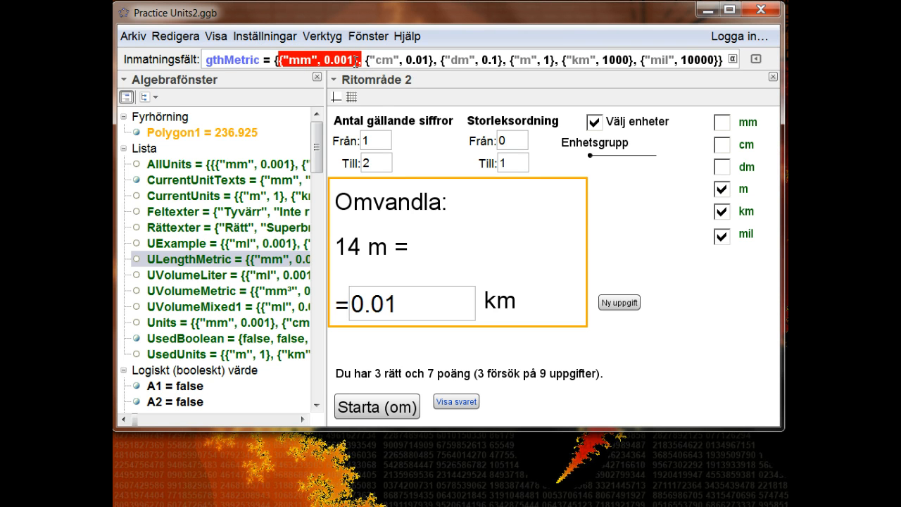
key("Delete")
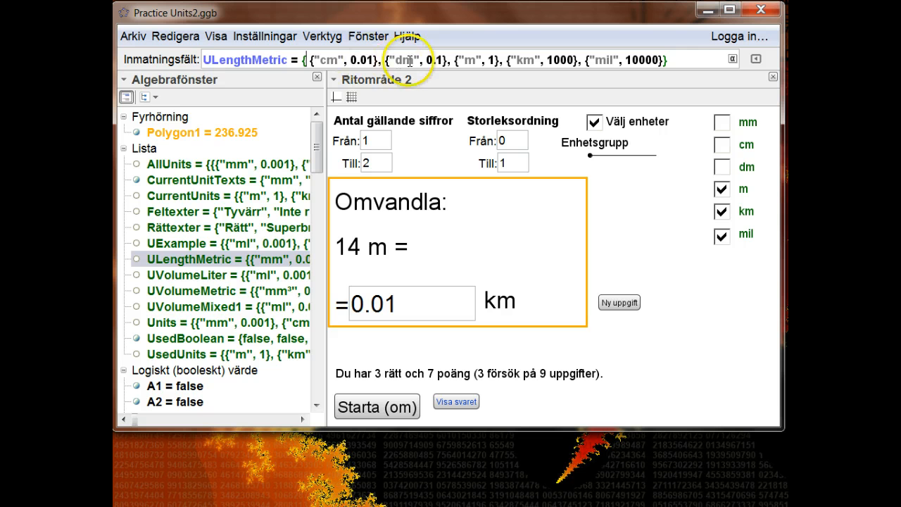
left_click(384, 60)
left_click_drag(384, 61, 451, 61)
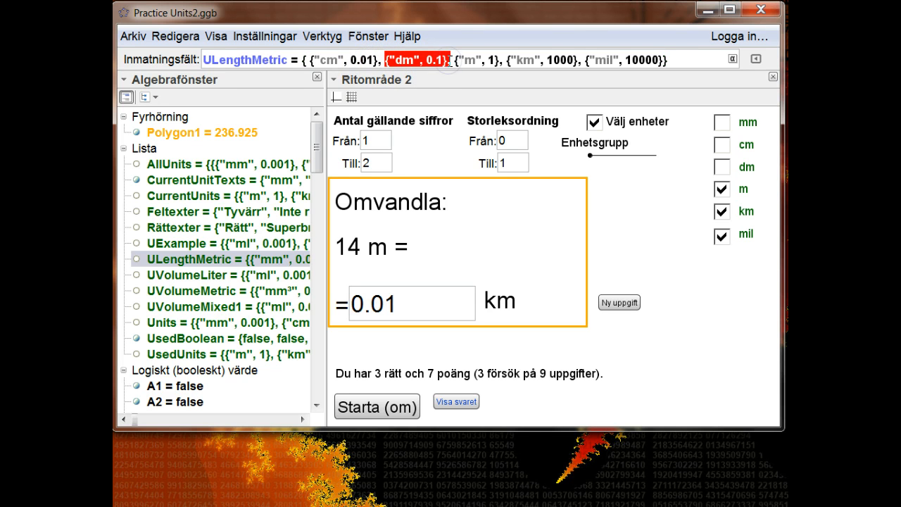
key("Delete")
Replace the km entry in the list definition with "inch" and the conversion factor 0.0254
left_click(451, 61)
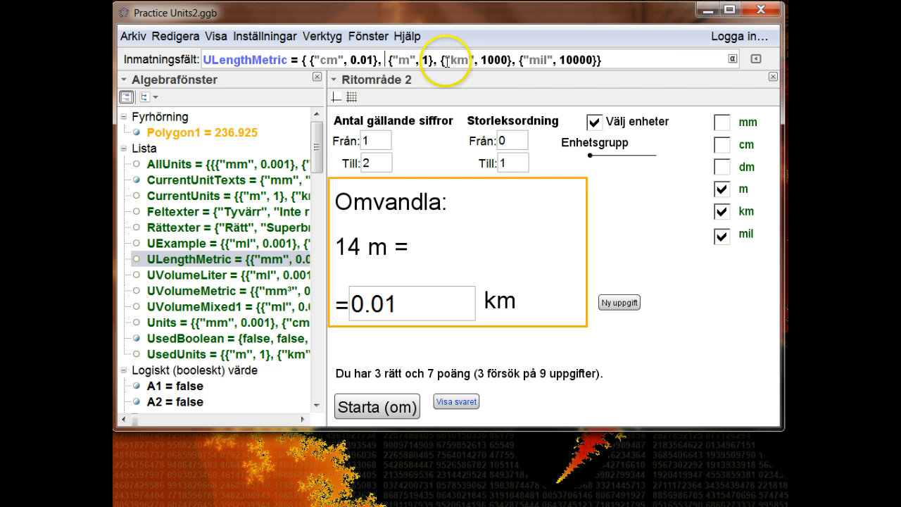
left_click_drag(451, 61, 469, 60)
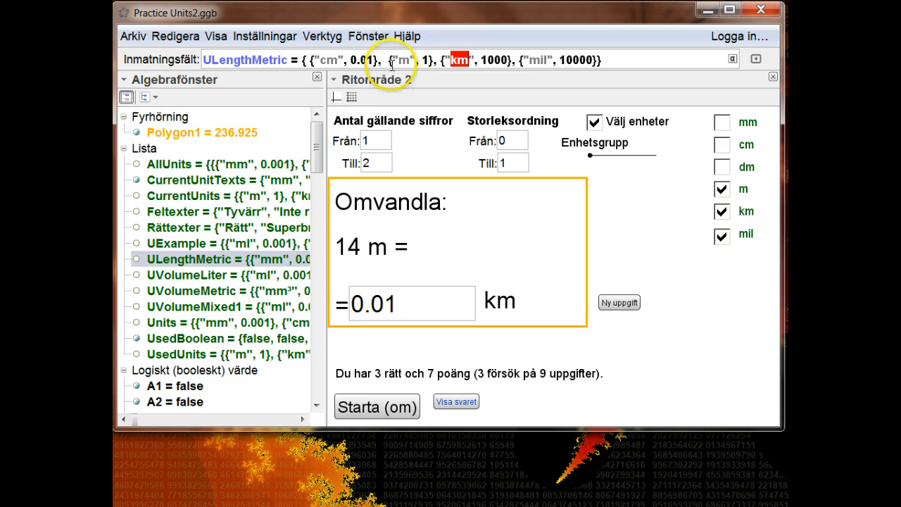
type("inch")
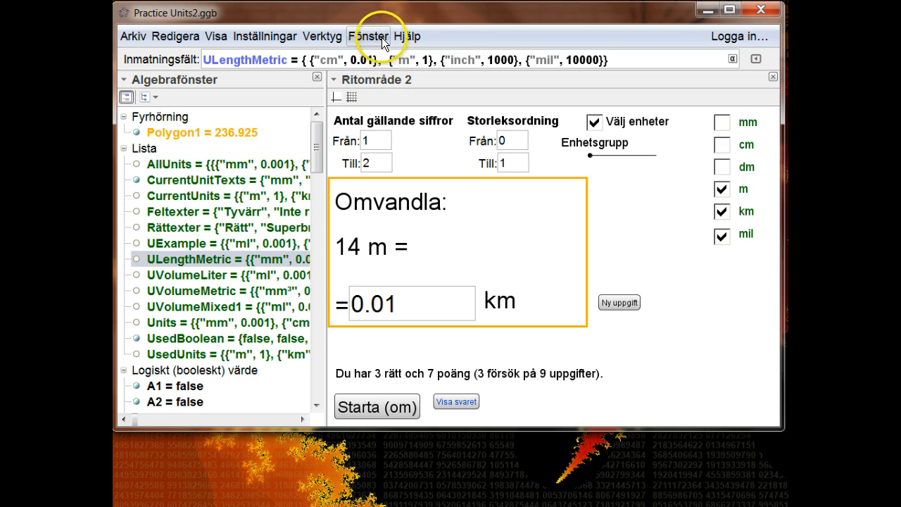
key("Right")
key("Right")
key("shift+Right")
key("shift+Right")
key("shift+Right")
key("shift+Right")
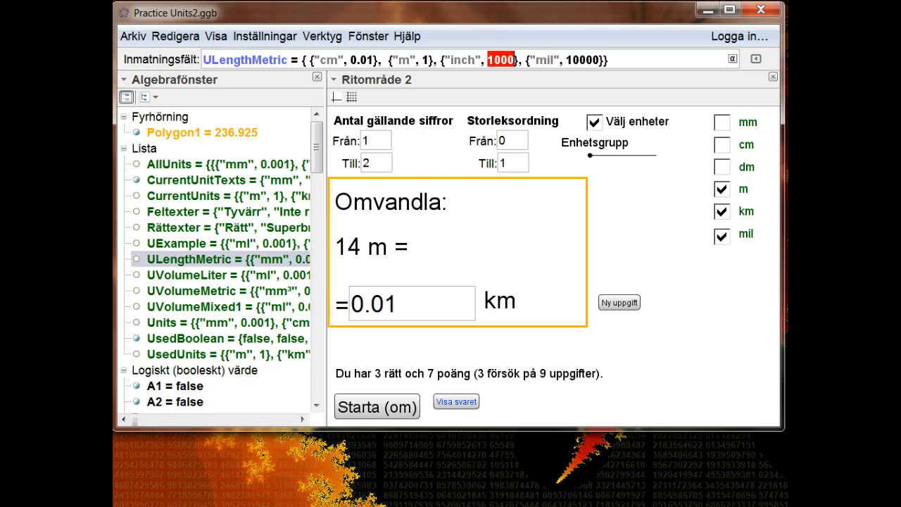
type("0.02")
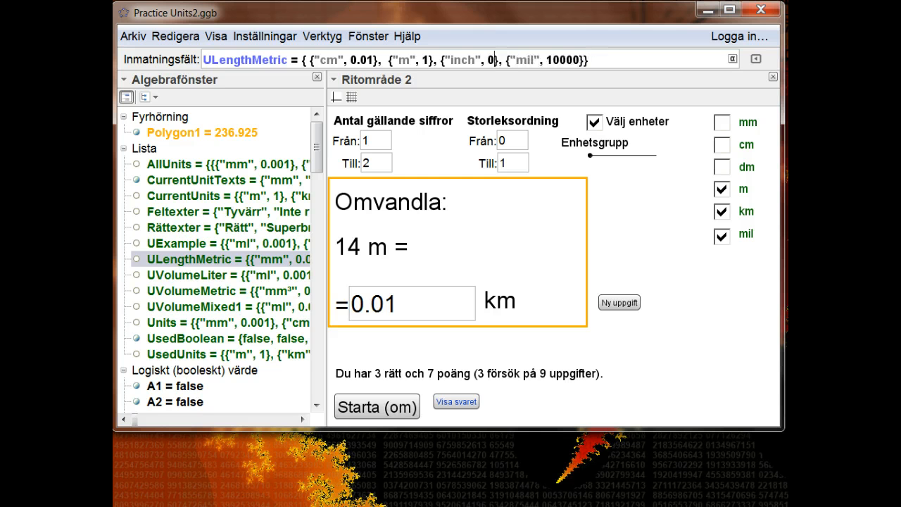
type("54")
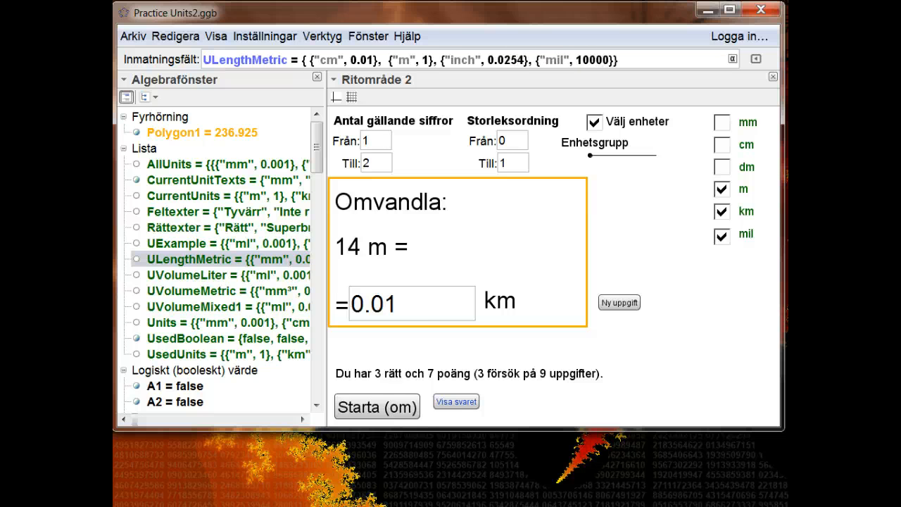
Replace the mil entry in the list definition with "feet" and the conversion factor 0.3048
key("Right")
key("Right")
key("Right")
key("Right")
key("Right")
key("shift+Right")
key("shift+Right")
key("shift+Right")
type("feet")
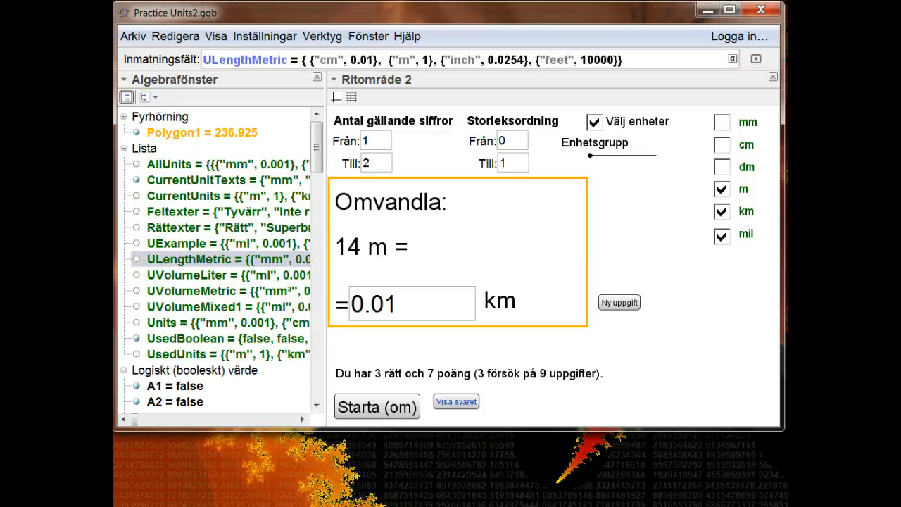
key("Right")
key("shift+Right")
key("shift+Right")
key("shift+Right")
key("shift+Right")
key("shift+Right")
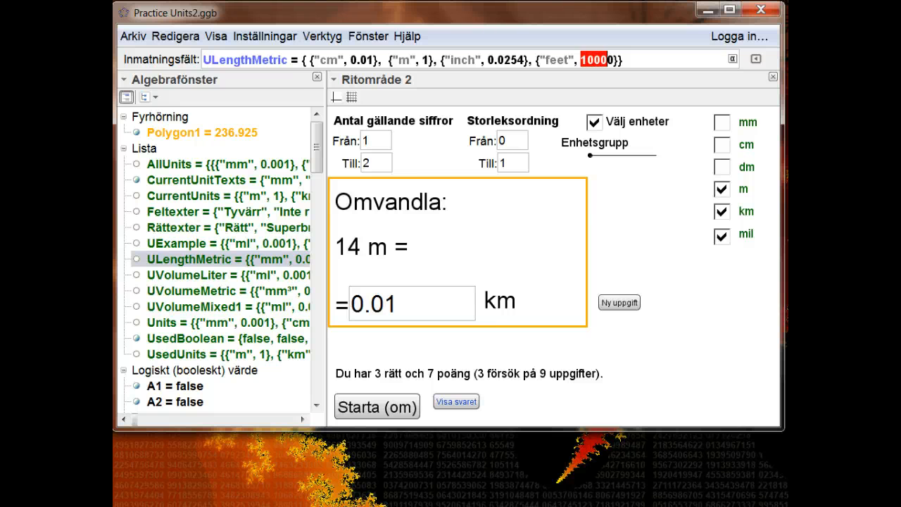
type("0")
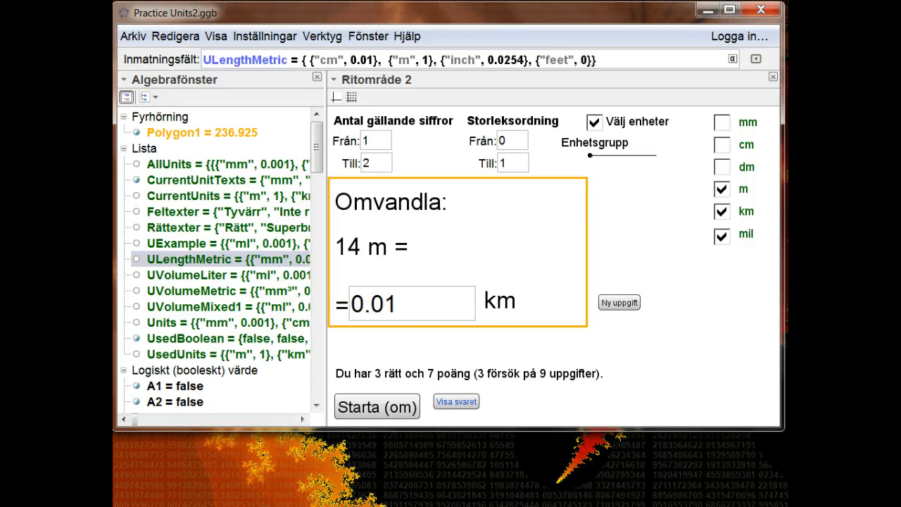
type(".3048")
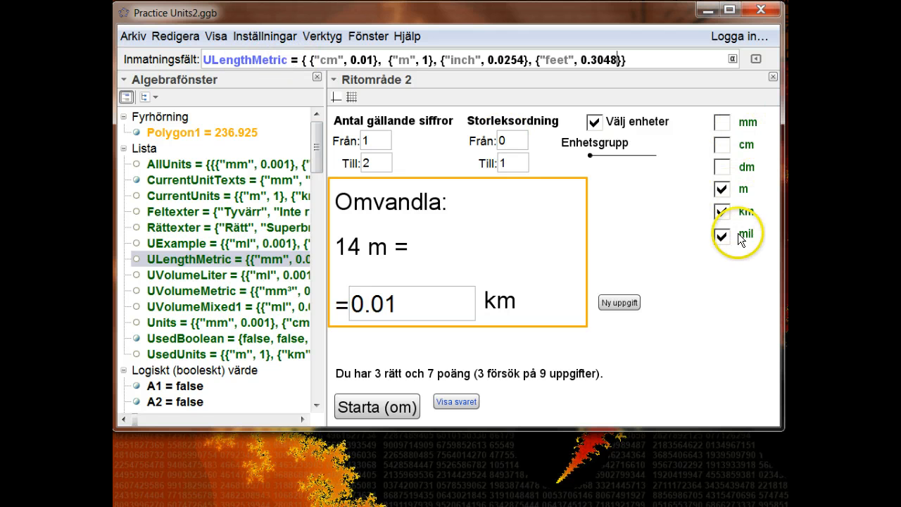
Rename the edited definition to ULengthMetricImperial and create it as a new list
left_click(286, 60)
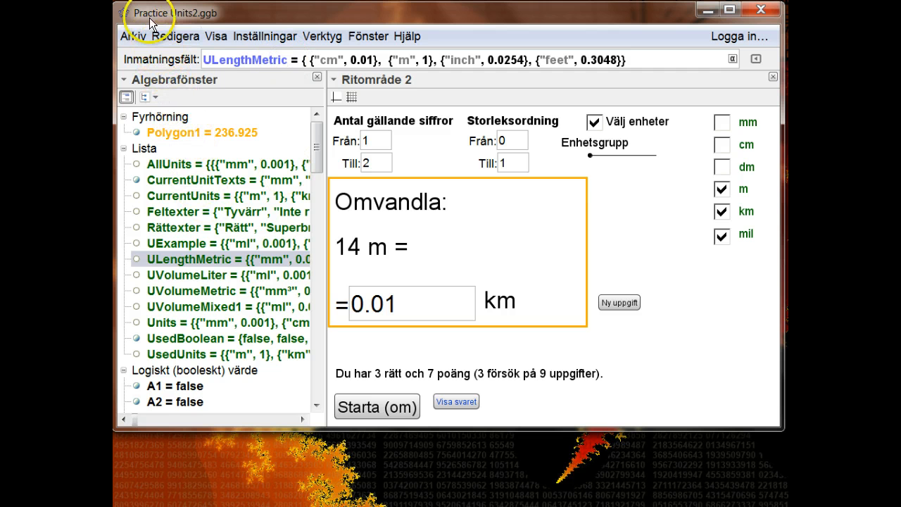
type("Imperial")
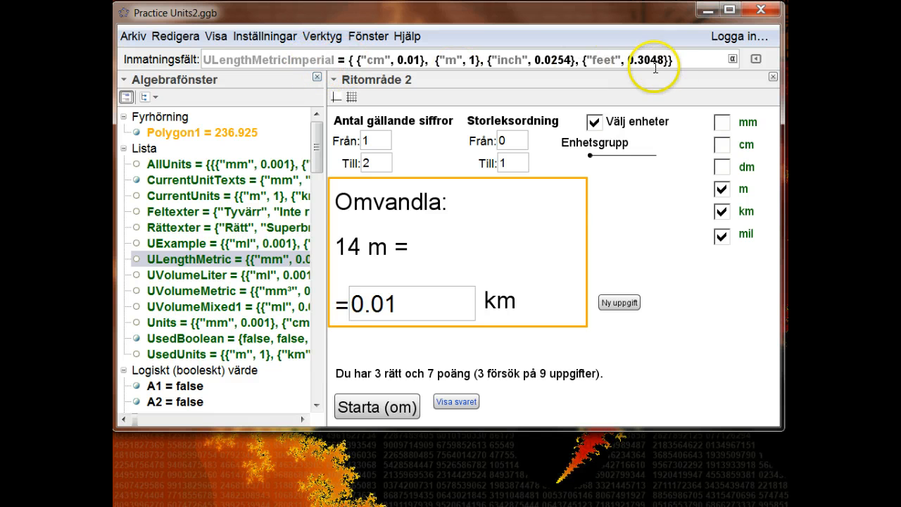
left_click(681, 60)
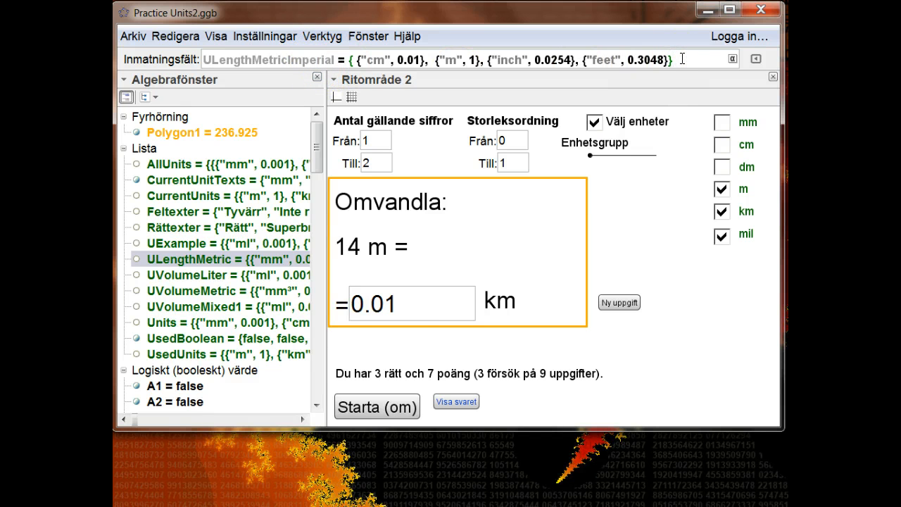
key("Return")
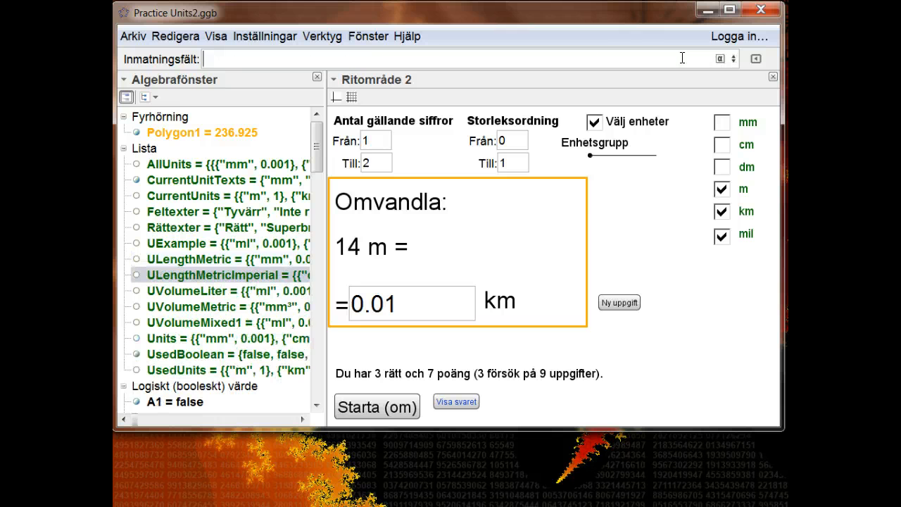
left_click(662, 76)
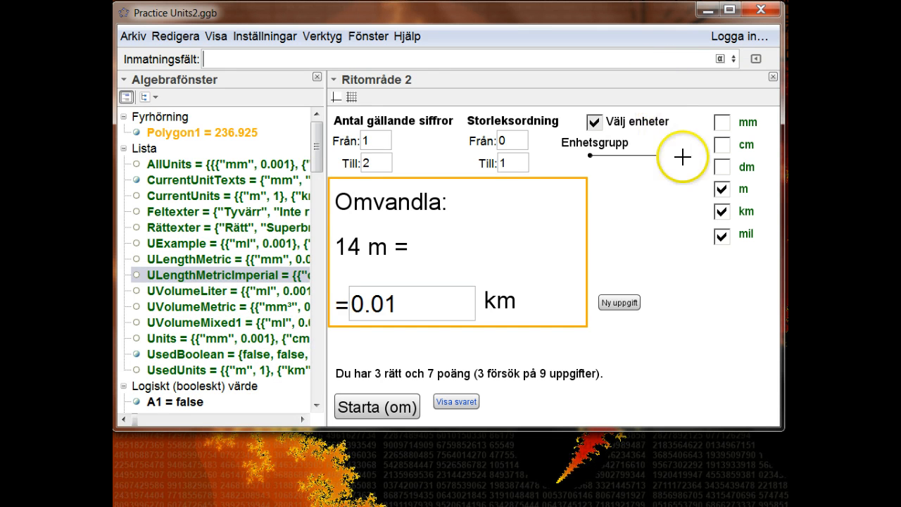
mouse_move(590, 153)
left_mouse_down()
mouse_move(673, 158)
mouse_move(591, 159)
left_mouse_up()
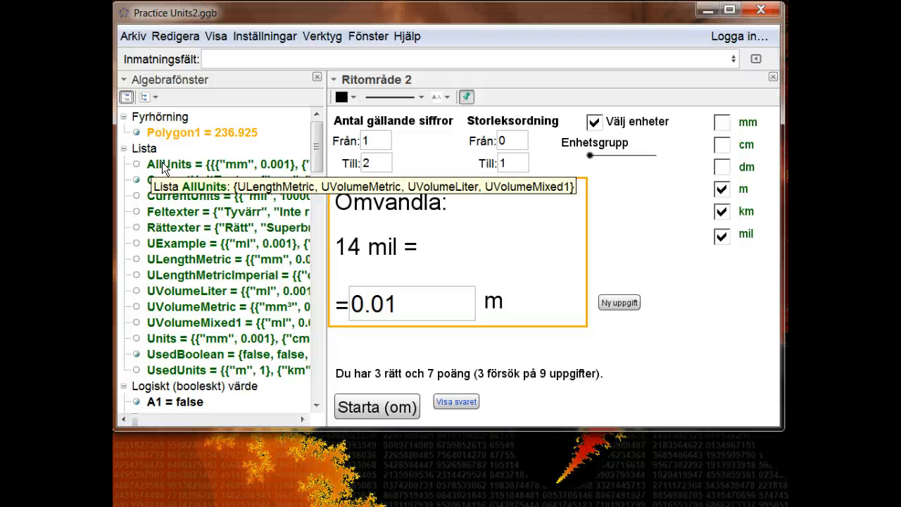
Unlock the AllUnits list by turning off Lås objekt in its properties
right_click(167, 167)
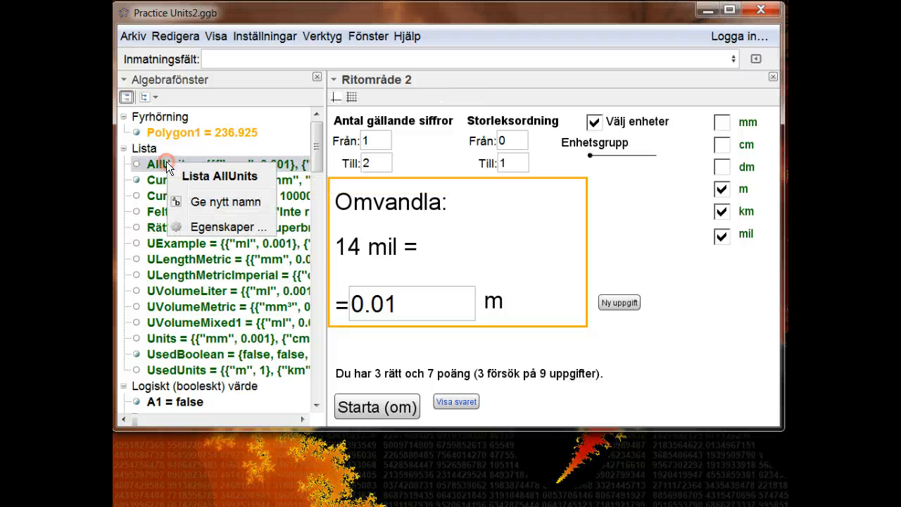
left_click(206, 228)
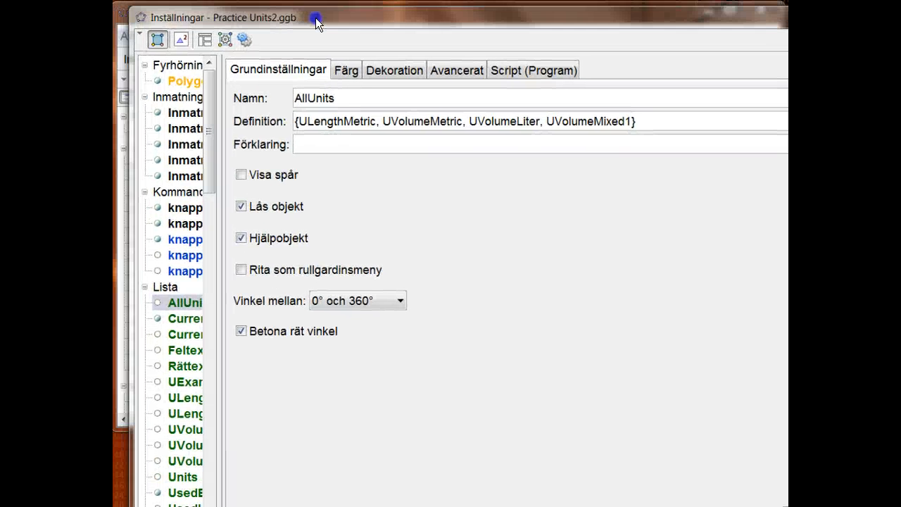
left_click(668, 350)
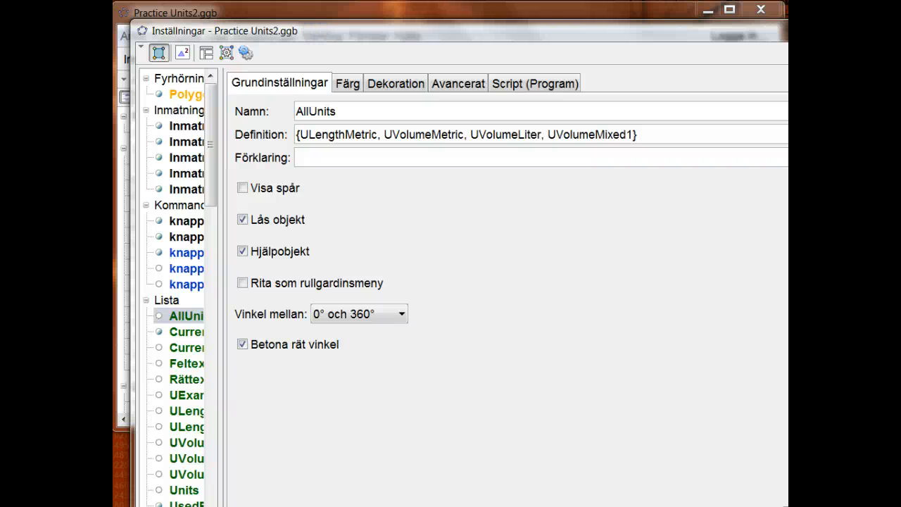
left_click_drag(787, 505, 764, 487)
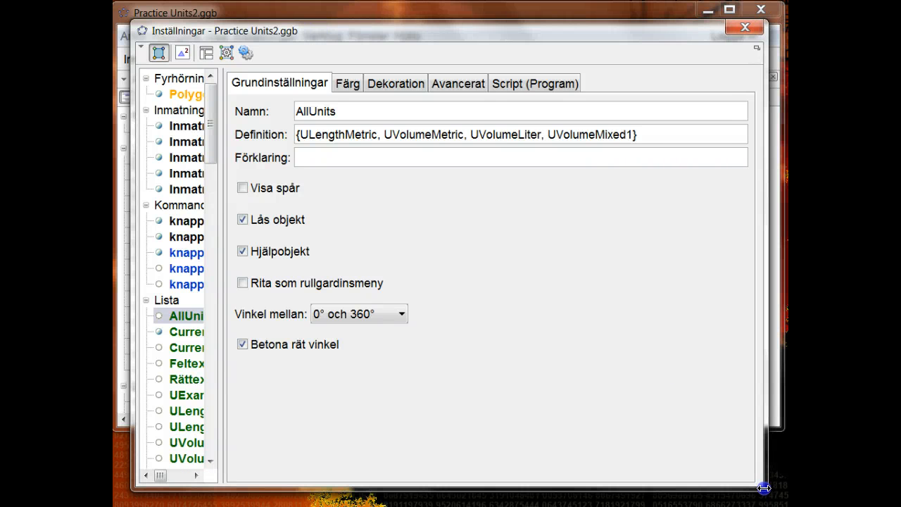
left_click(439, 243)
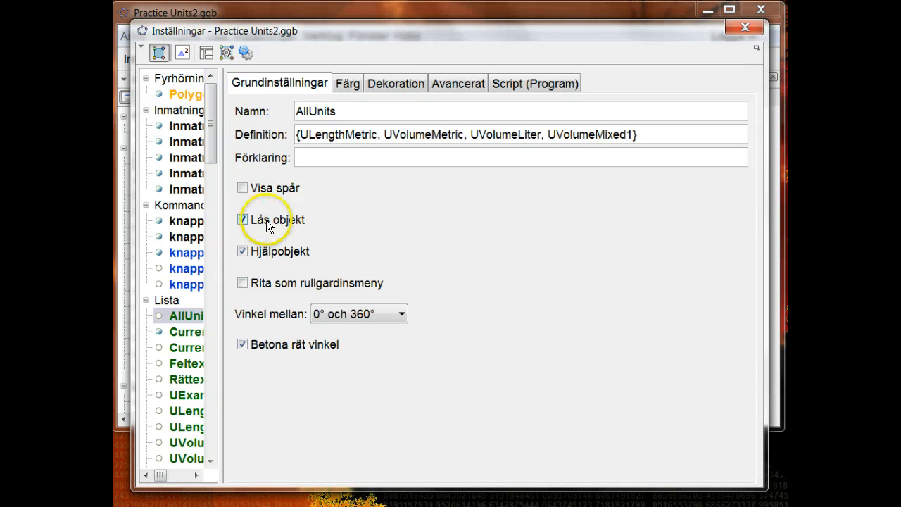
left_click(241, 219)
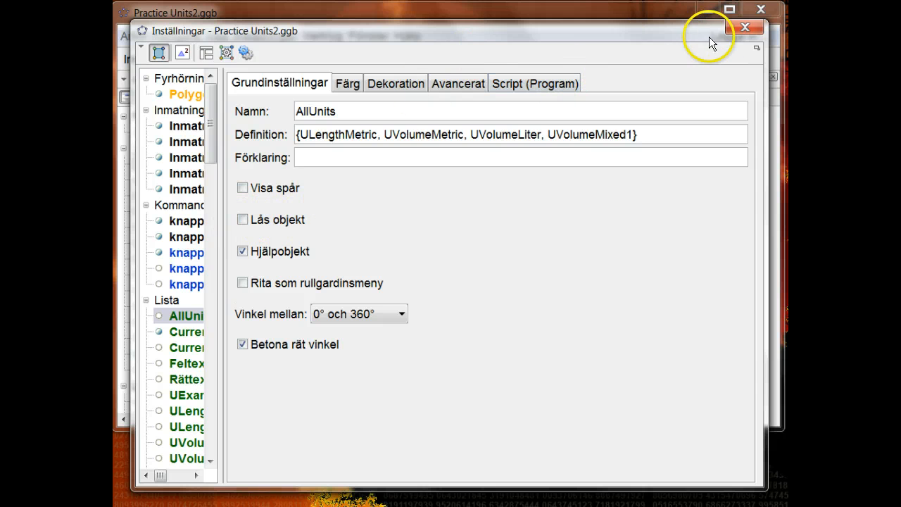
left_click(742, 26)
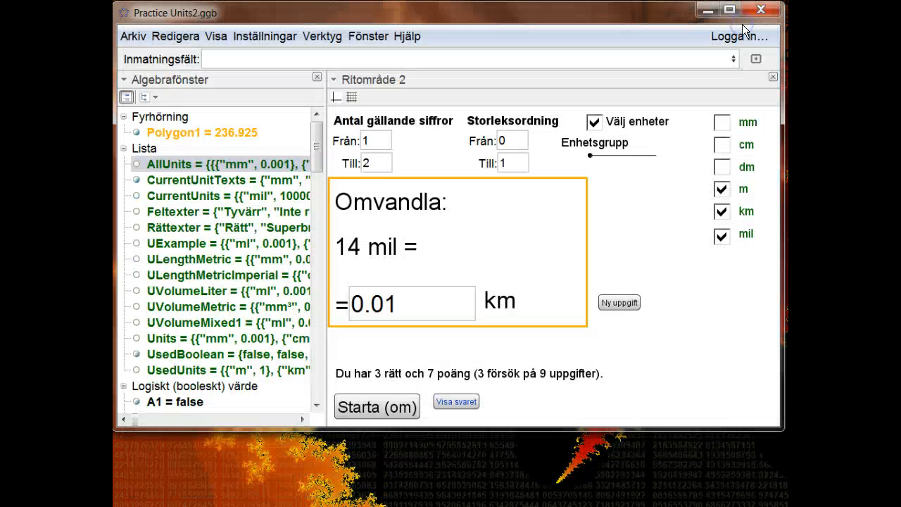
Add ULengthMetricImperial as the last entry in the definition of the AllUnits list
right_click(241, 164)
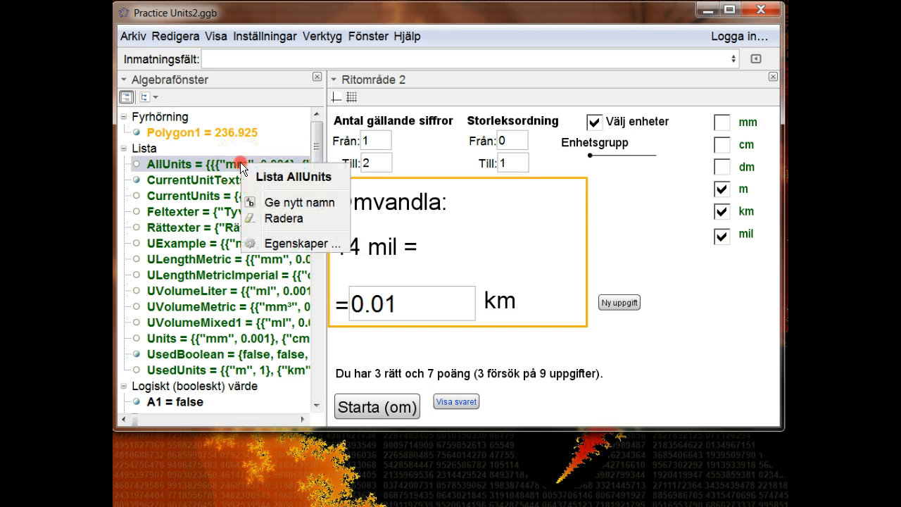
left_click(274, 244)
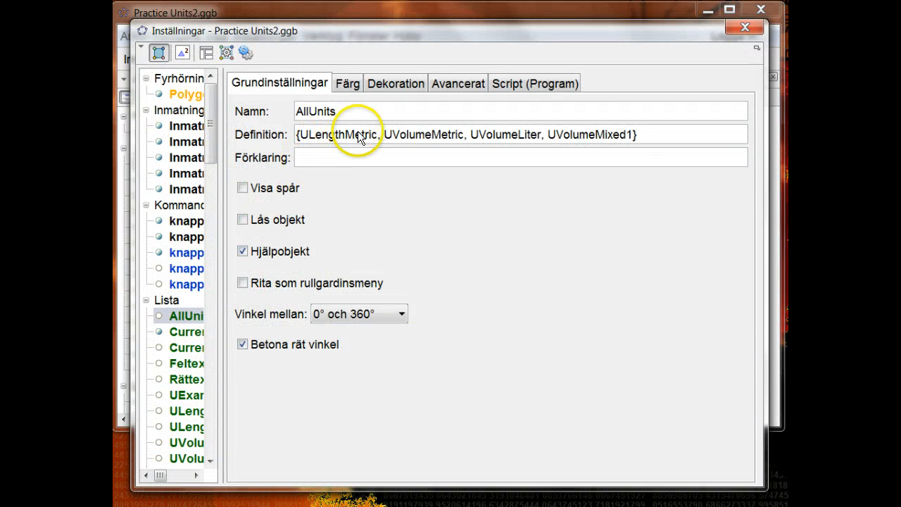
left_click(629, 134)
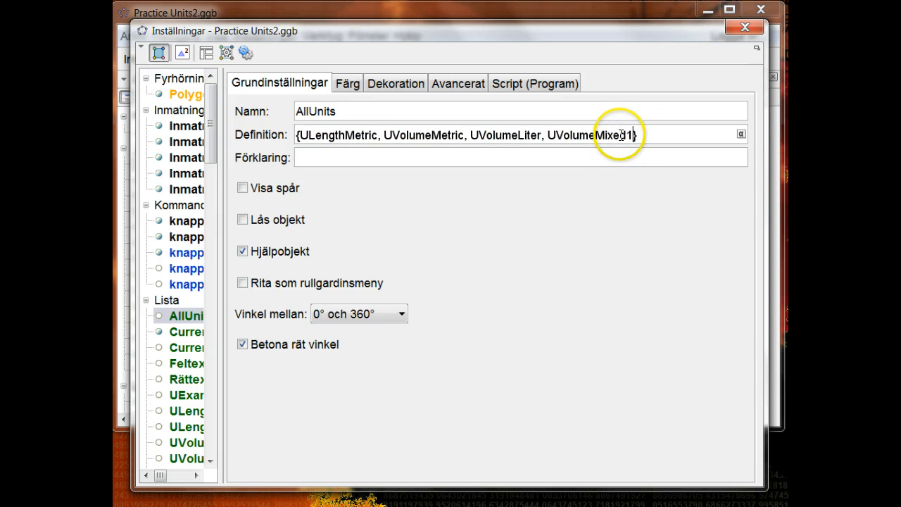
type(", ")
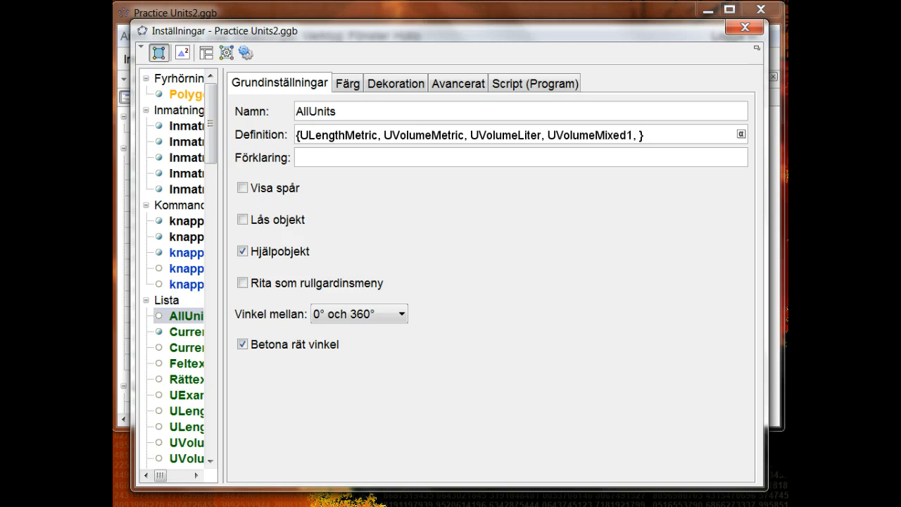
type("ULengthMetric")
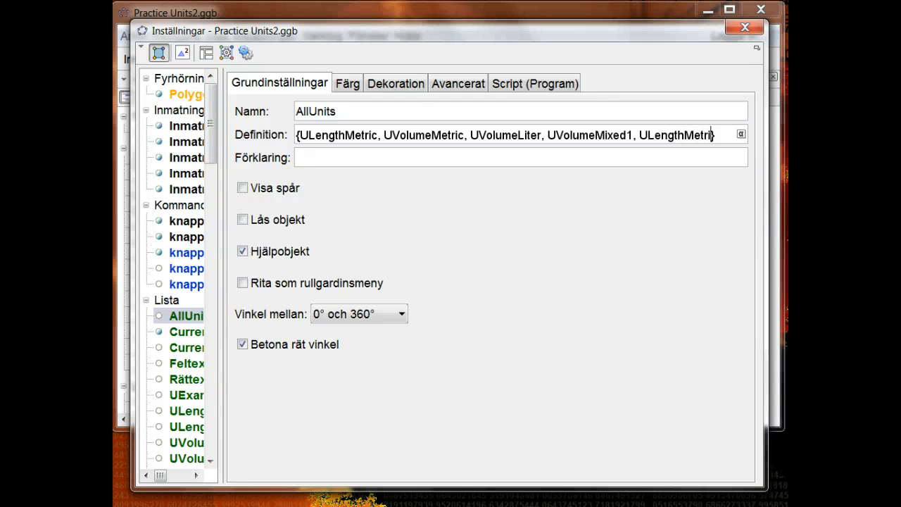
type("Imperial")
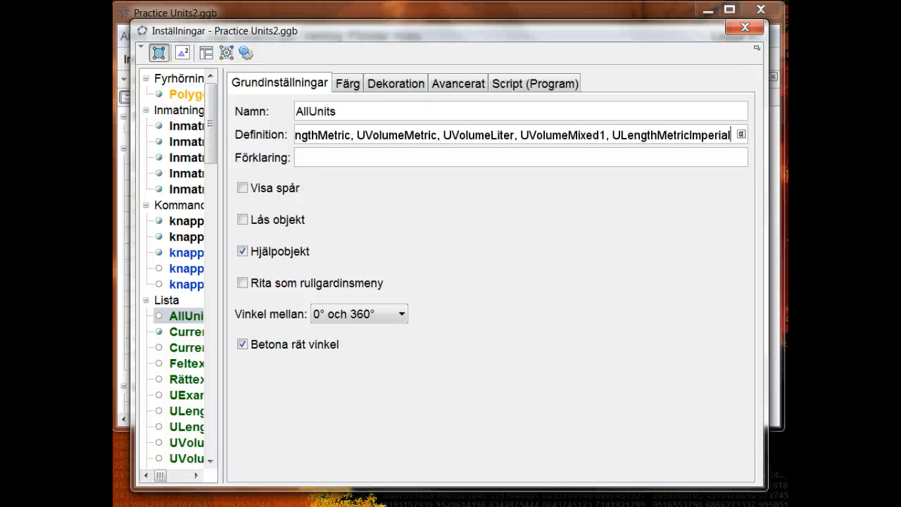
key("Right")
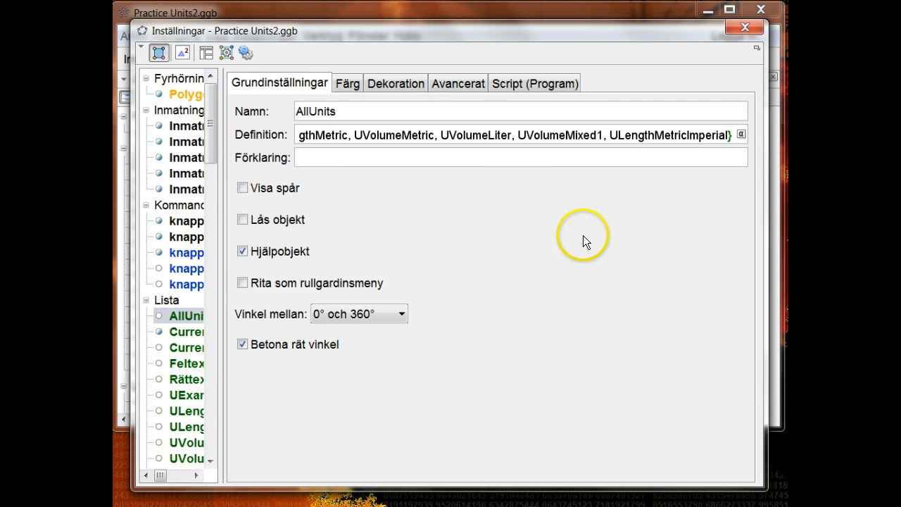
key("Return")
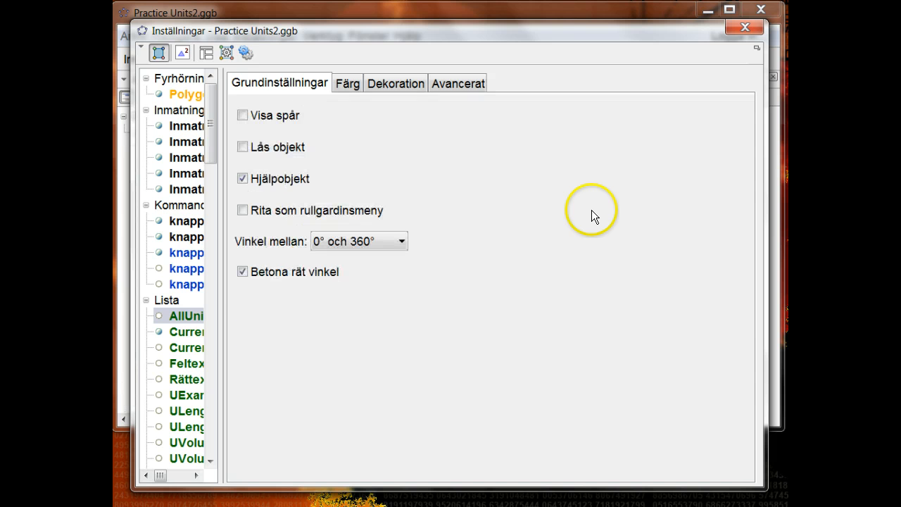
left_click(739, 28)
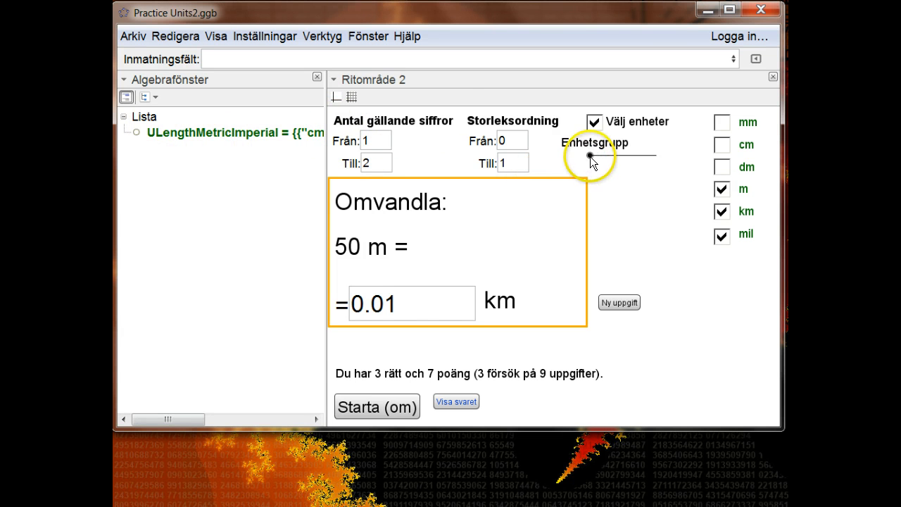
Set the Enhetsgrupp slider to its last unit group and show the auxiliary objects in the algebra view
left_click_drag(590, 157, 655, 163)
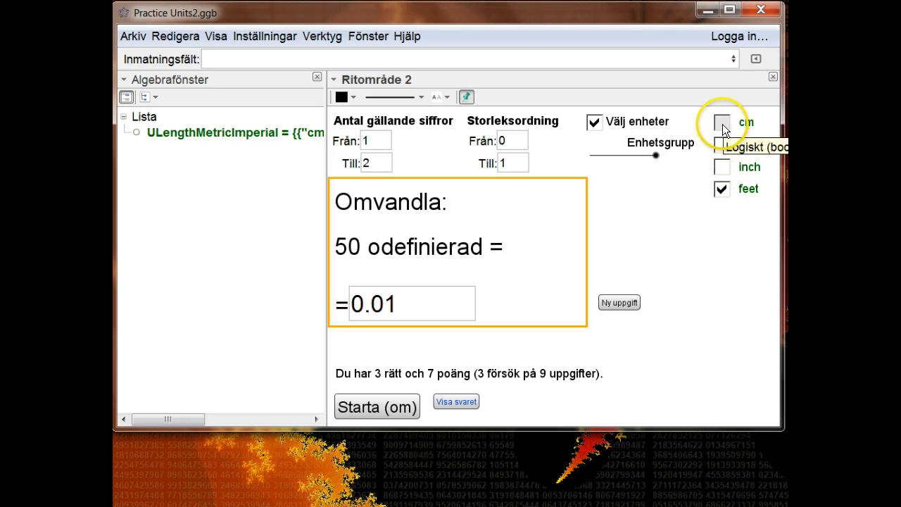
left_click(124, 118)
left_click(124, 119)
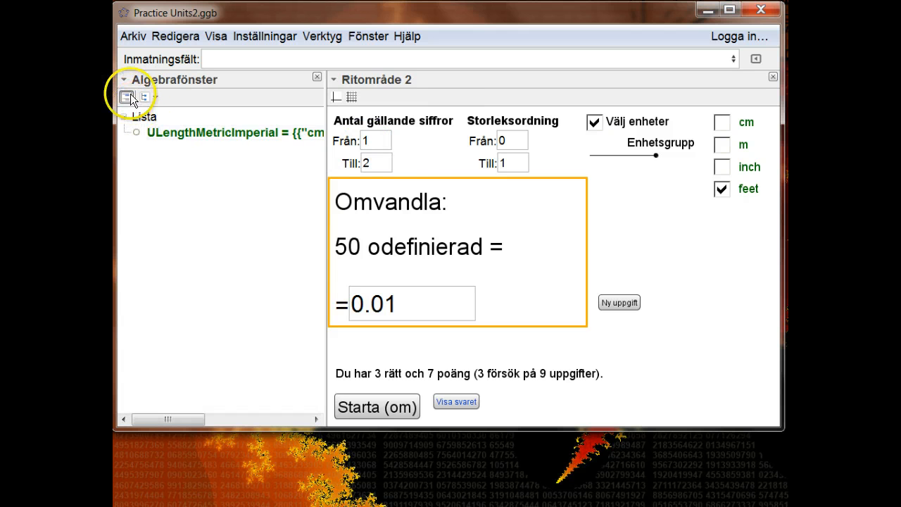
left_click(126, 97)
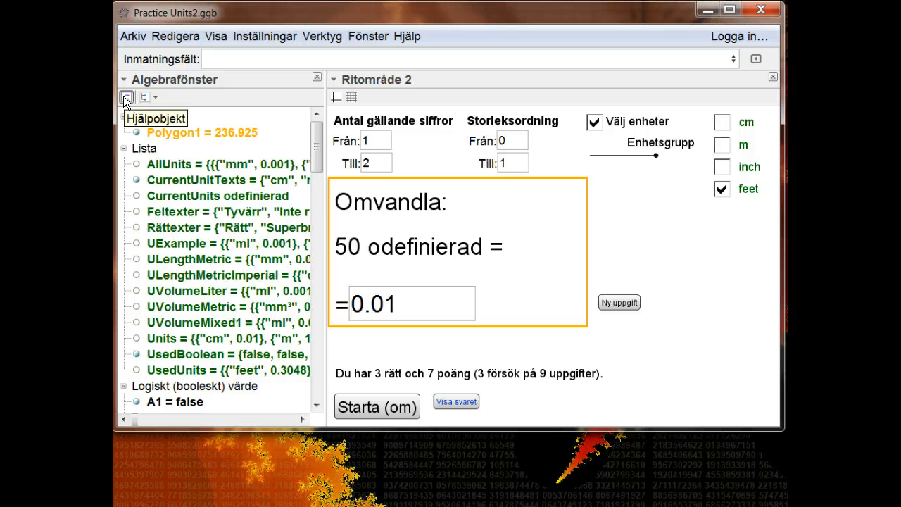
left_click(126, 98)
left_click(126, 97)
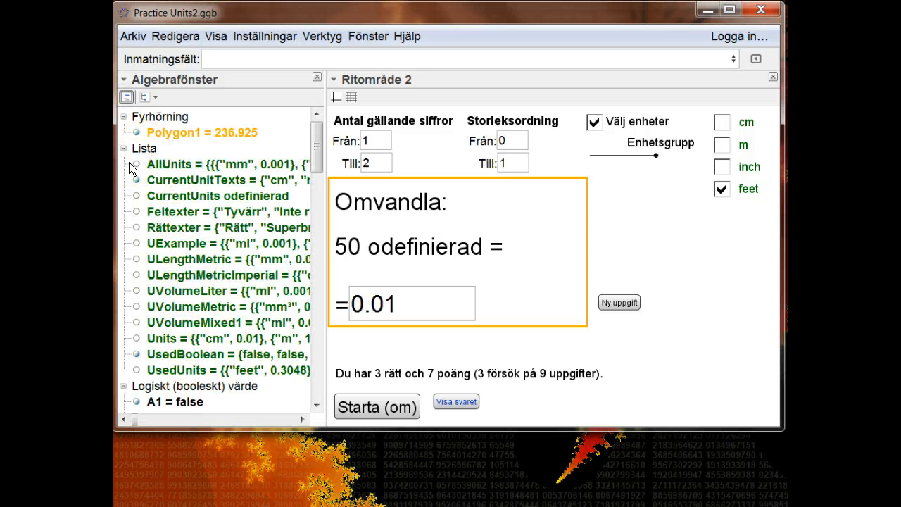
Enable the cm, m and inch units for the conversion tasks
left_click(725, 123)
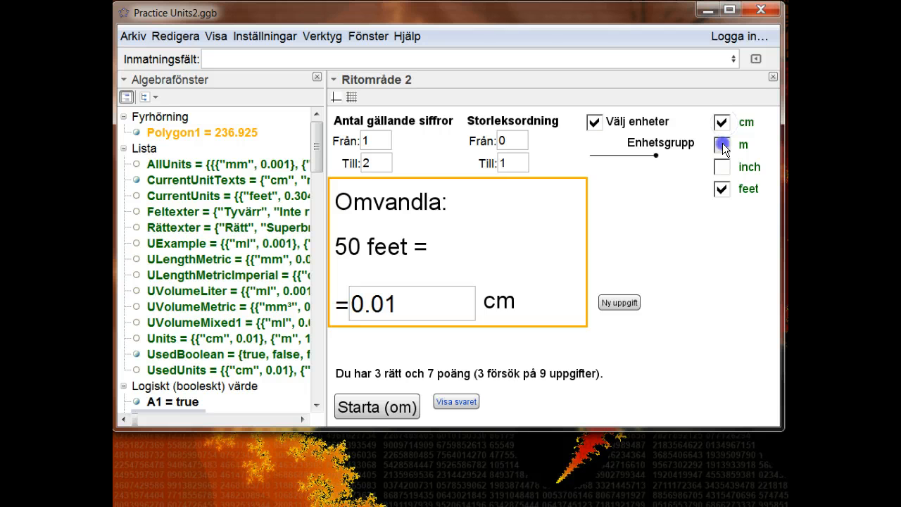
left_click(722, 143)
left_click(722, 167)
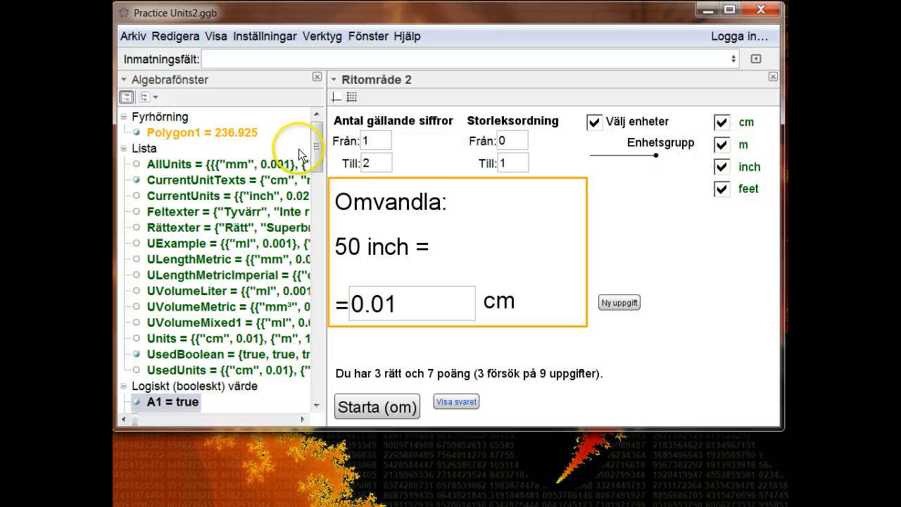
Review the definition of the AllUnits list and the value of the ULengthMetricImperial list in their properties
left_click(197, 166)
right_click(197, 165)
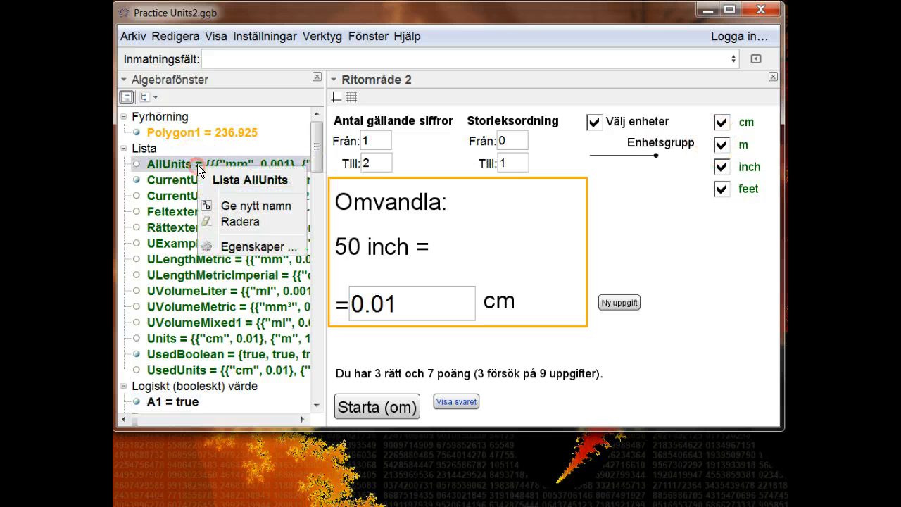
left_click(257, 247)
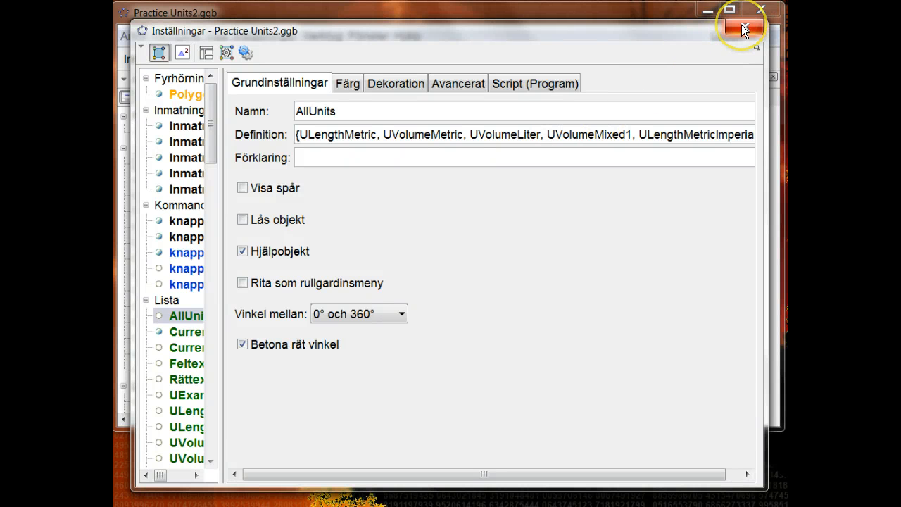
left_click_drag(212, 115, 209, 160)
left_click(187, 268)
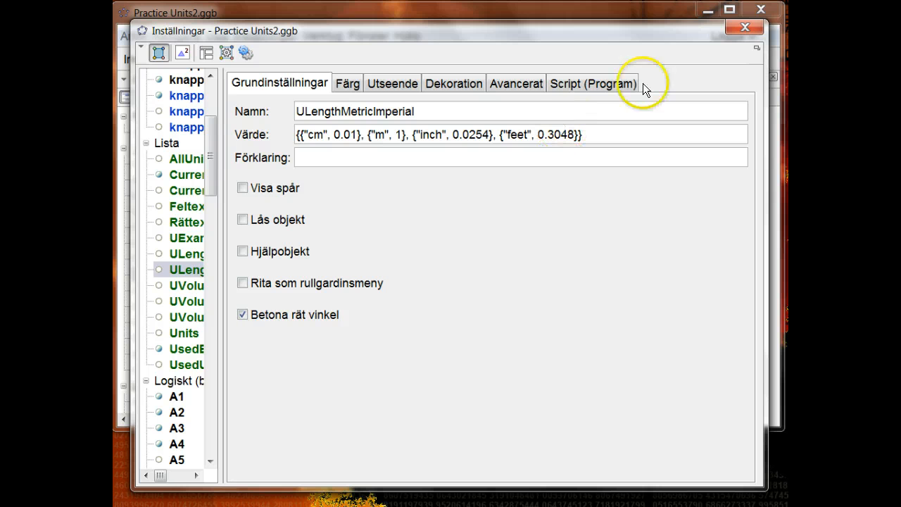
left_click(737, 28)
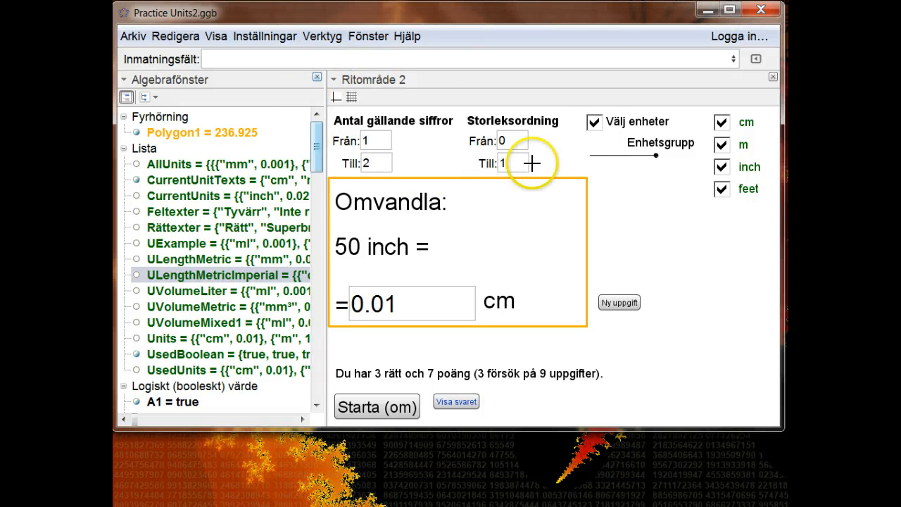
Turn off Välj enheter to hide the unit and task settings
left_click(594, 123)
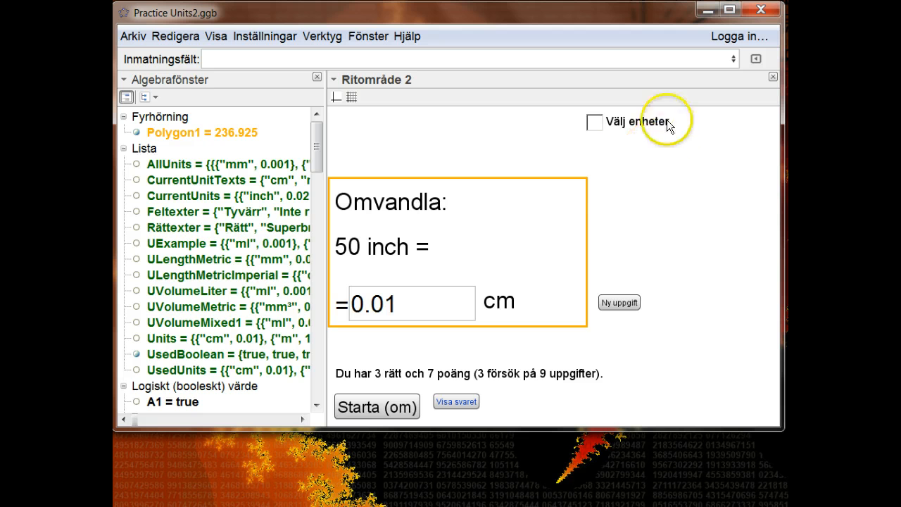
right_click(621, 127)
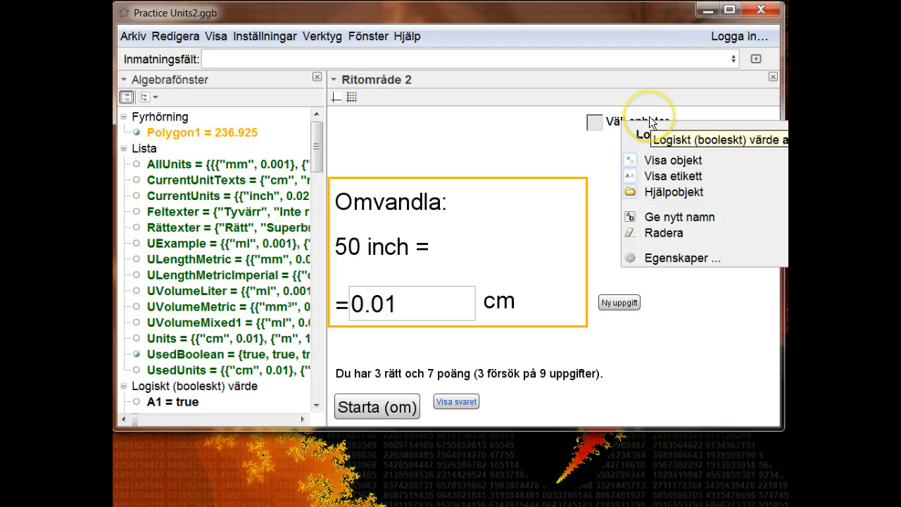
left_click(645, 95)
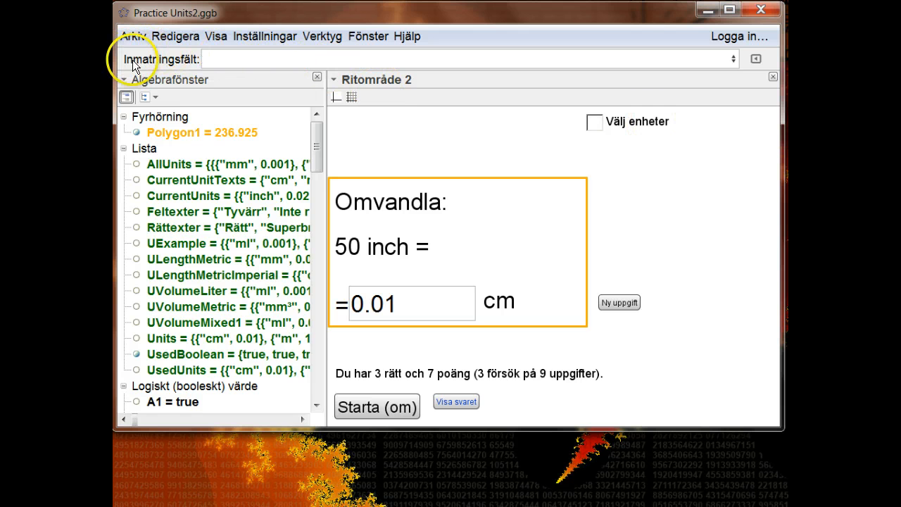
Hide the input bar and the auxiliary objects in the algebra view
left_click(220, 37)
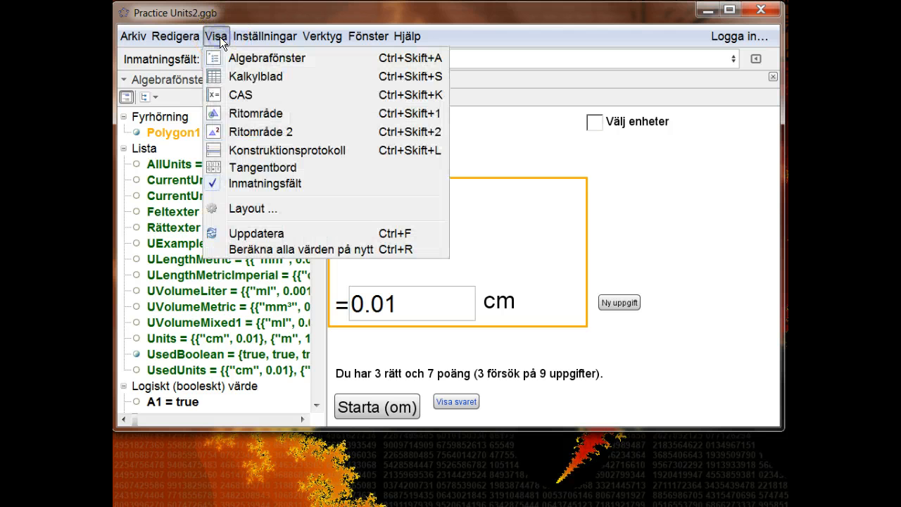
left_click(246, 184)
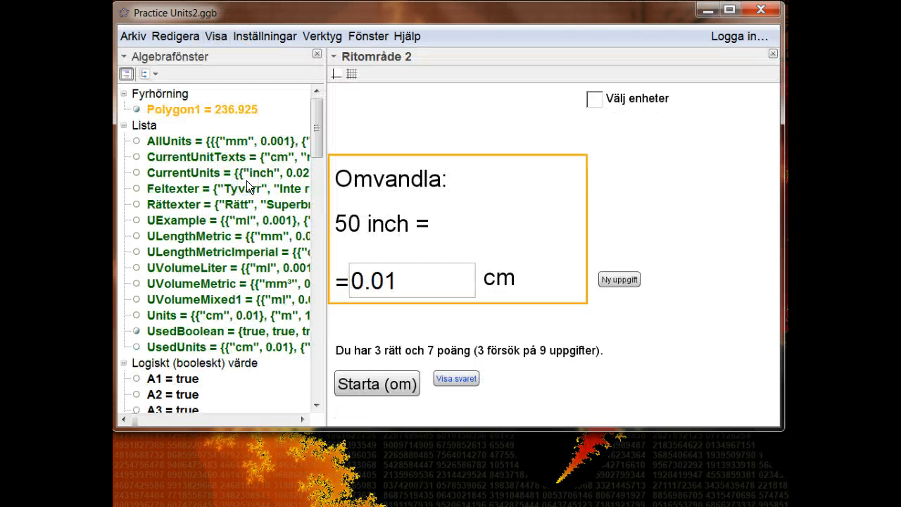
left_click(126, 73)
Mark the ULengthMetricImperial list as an auxiliary object and lock it in its properties
left_click(218, 111)
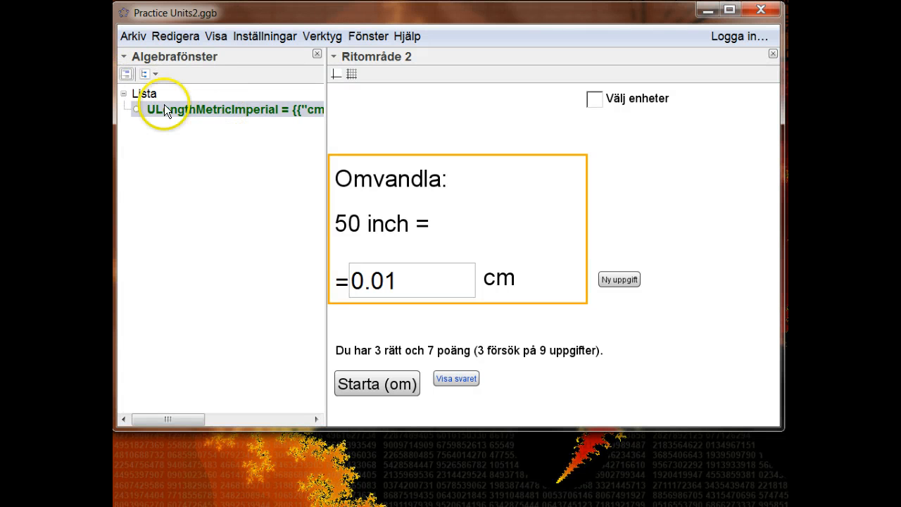
right_click(256, 109)
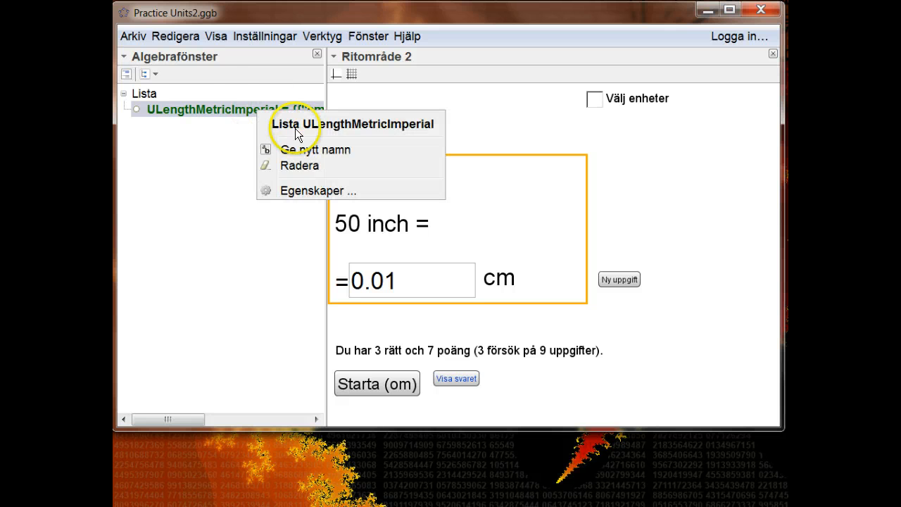
left_click(294, 191)
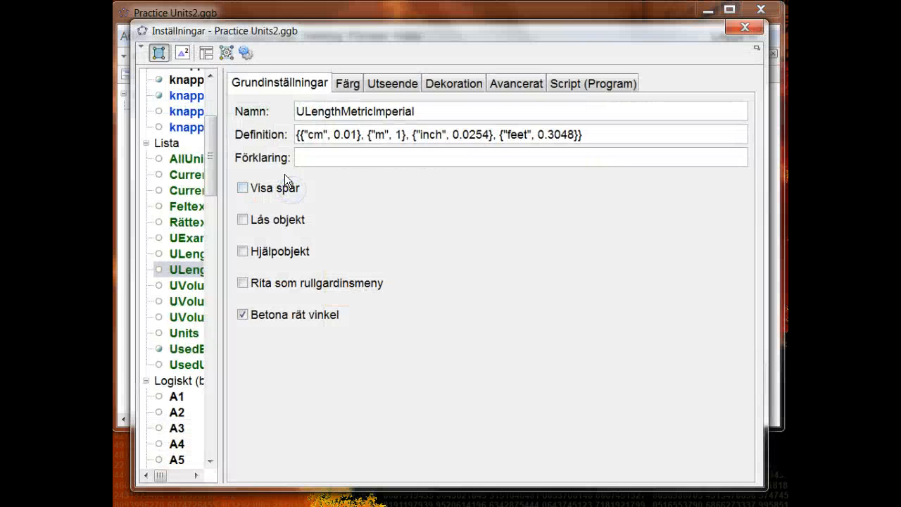
left_click(243, 252)
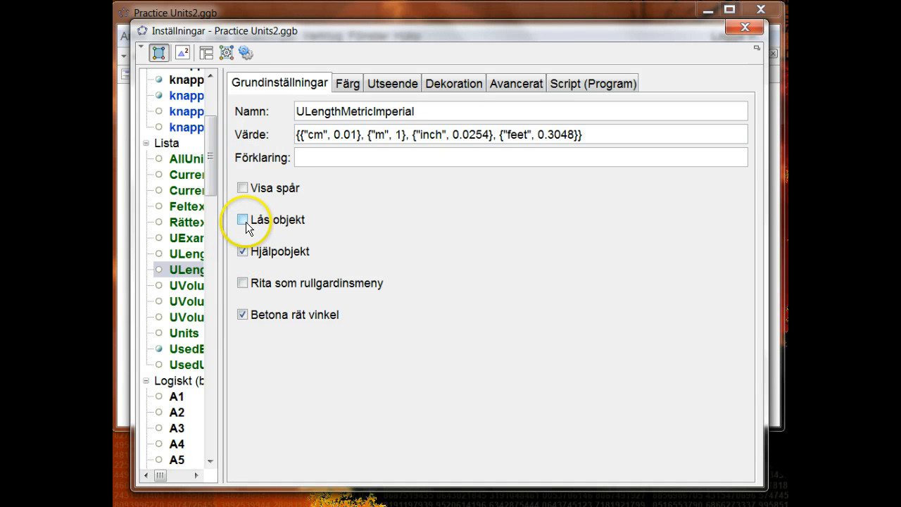
left_click(243, 220)
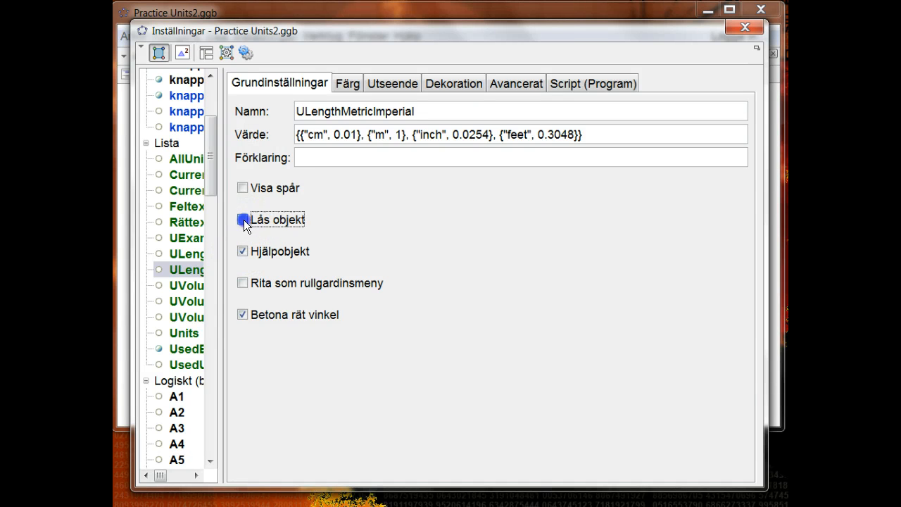
left_click(744, 26)
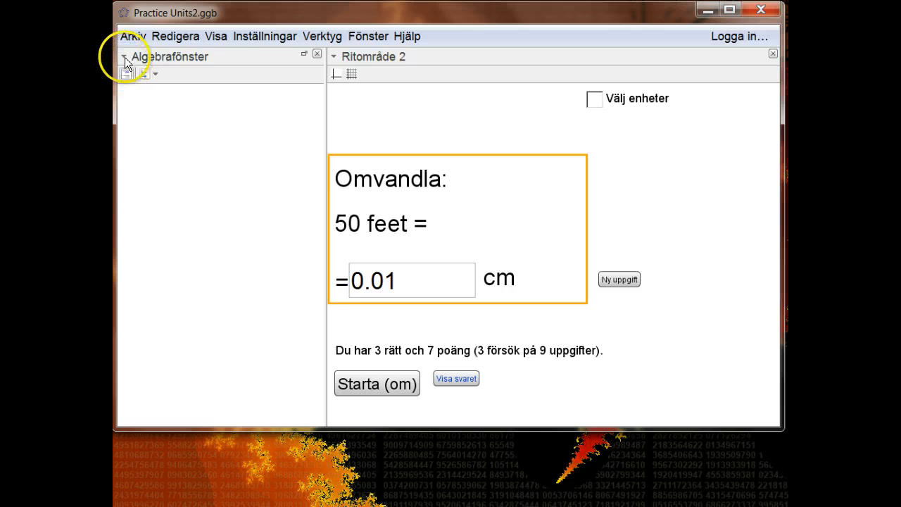
Close the algebra view and narrow the window around the conversion exercise
left_click(317, 54)
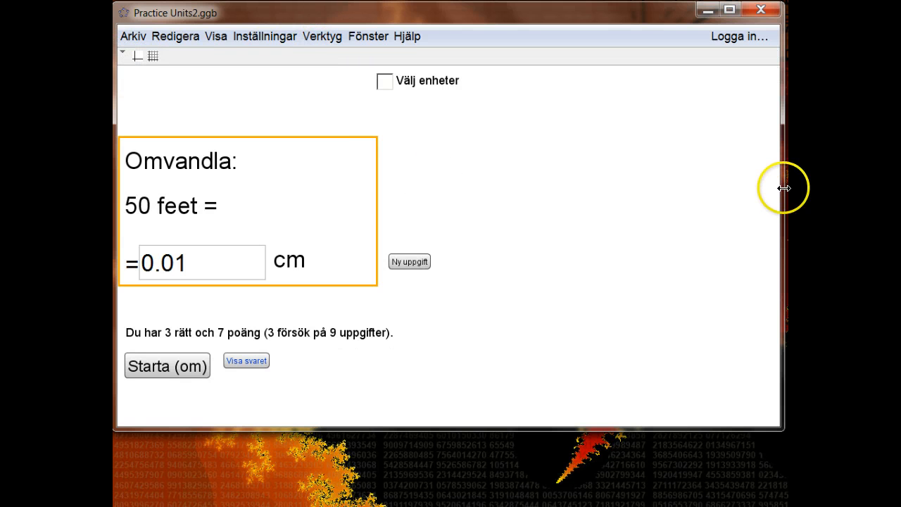
left_click_drag(784, 190, 523, 190)
Generate a new conversion task and answer the 8.9 cm to m conversion with 0.089
left_click(203, 376)
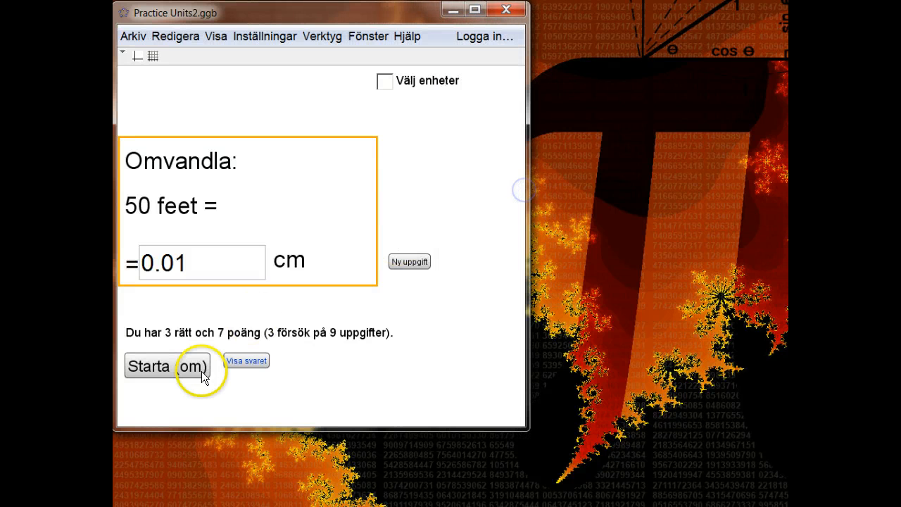
left_click(416, 264)
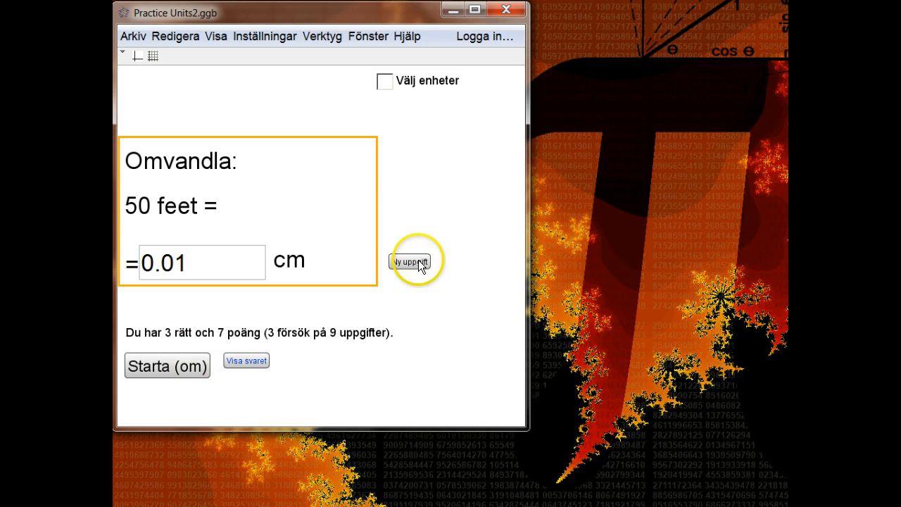
left_click(419, 262)
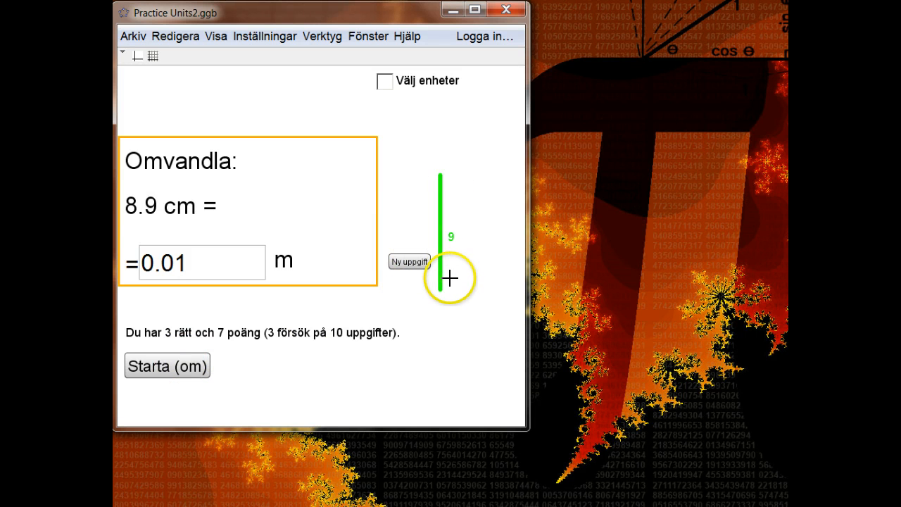
left_click(226, 262)
key("BackSpace")
key("BackSpace")
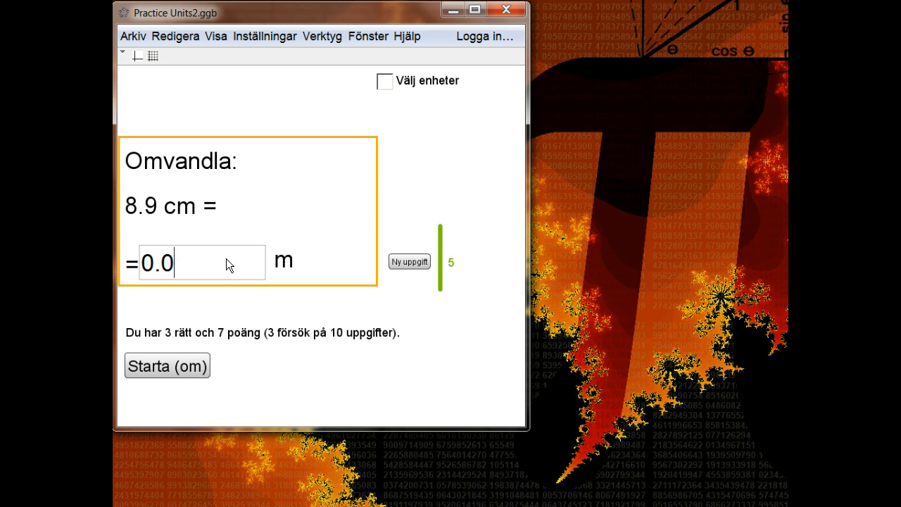
type("9")
key("BackSpace")
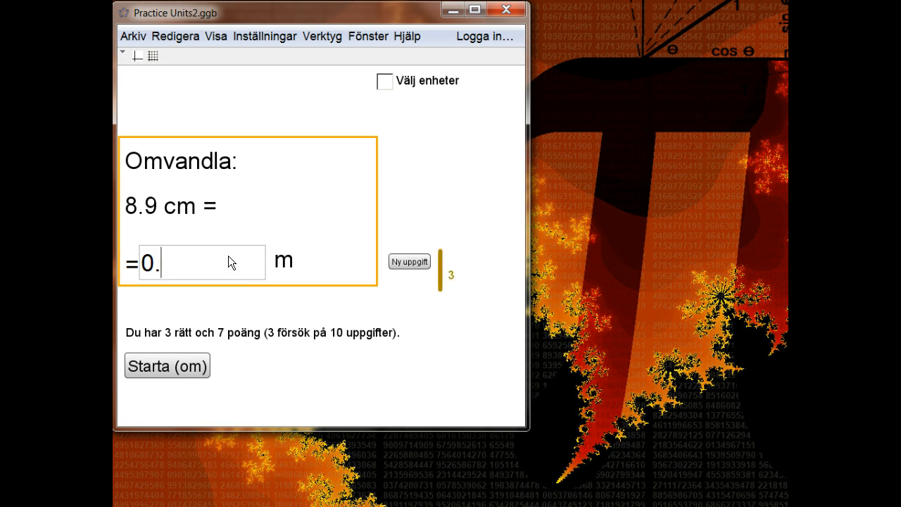
type("089")
key("Return")
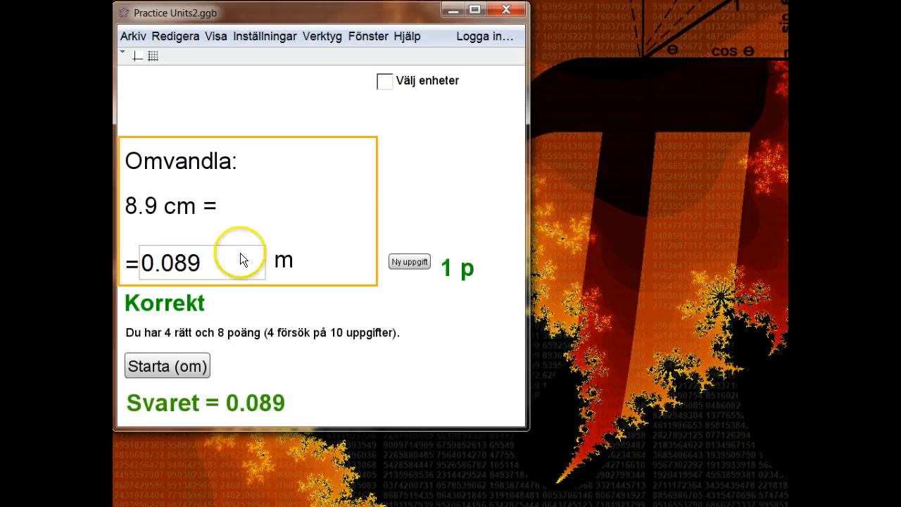
Fit the window width more tightly to the exercise and collapse the graphics view's style bar
left_click_drag(524, 254, 487, 262)
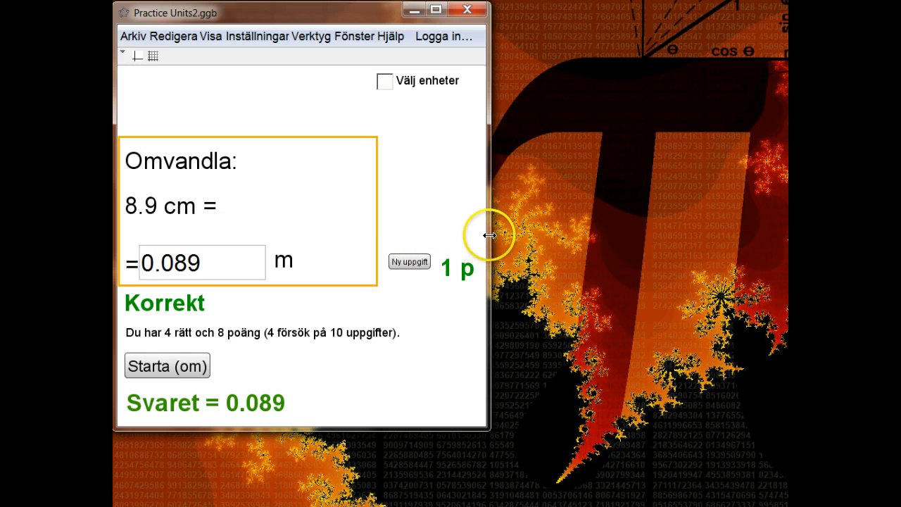
left_click_drag(489, 235, 501, 235)
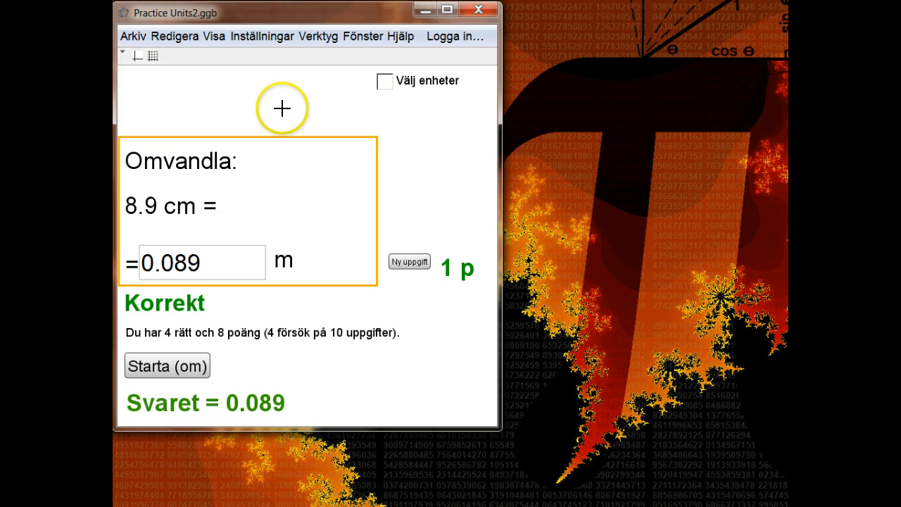
left_click(122, 57)
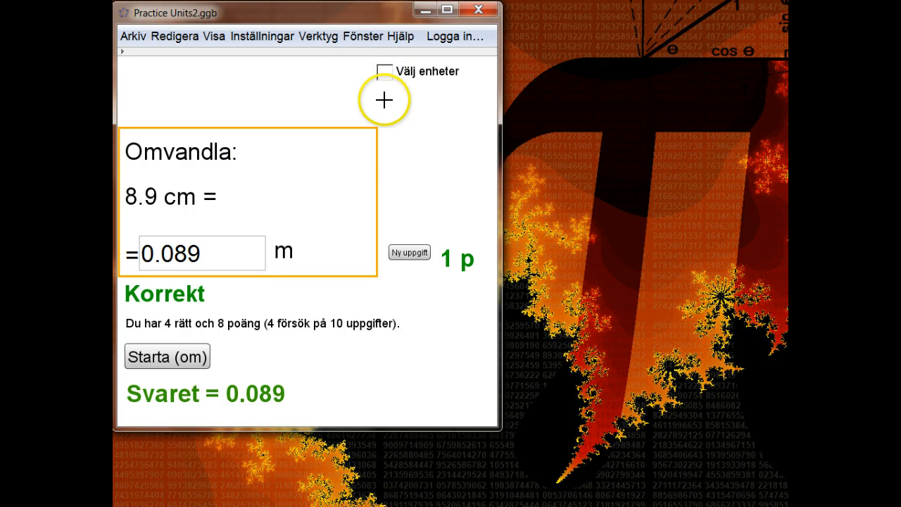
Turn on Välj enheter and widen the window enough to fit the unit checkboxes
left_click(385, 74)
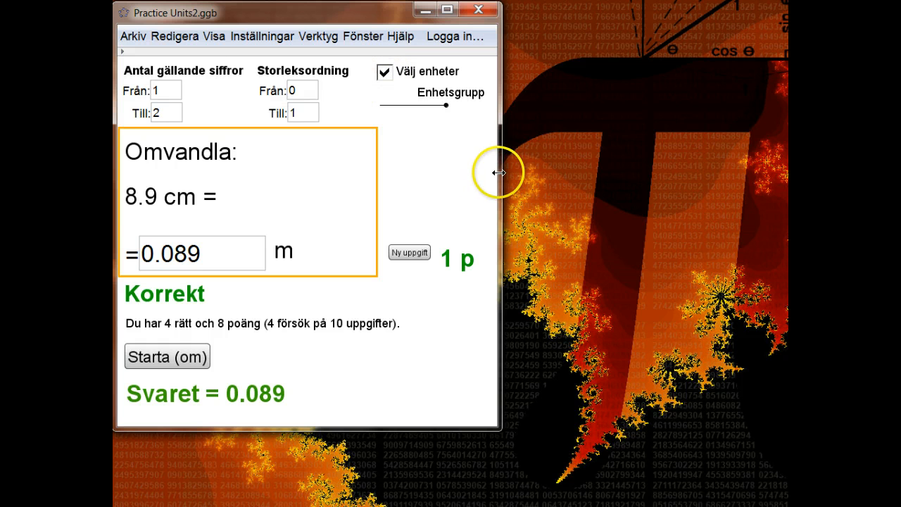
left_click_drag(501, 171, 590, 170)
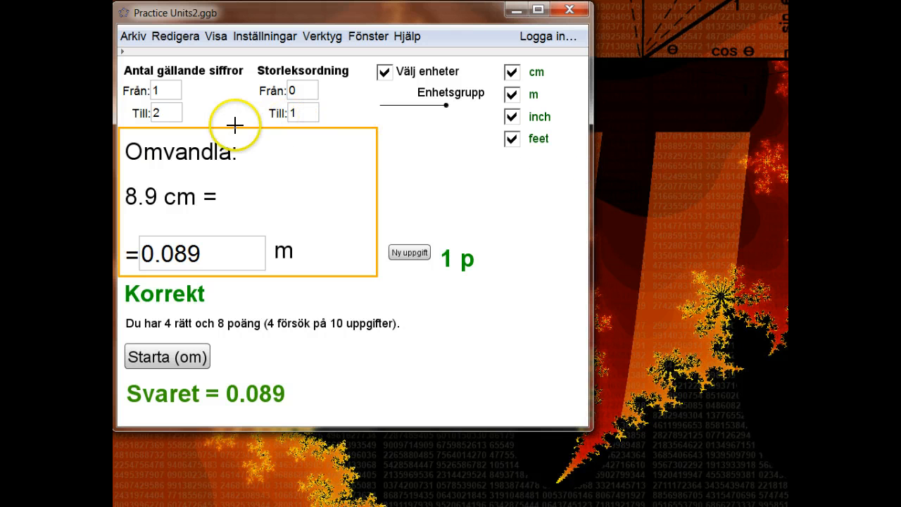